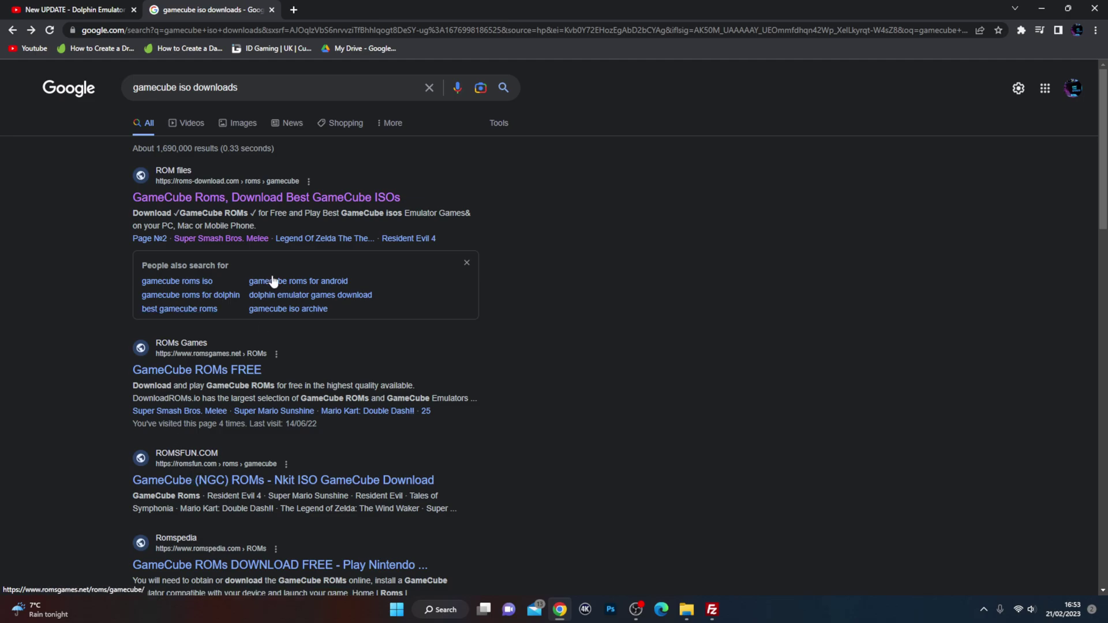
- Open the roms-download.com GameCube game list and view the Pokemon Colosseum page, returning to the list
left_click(290, 199)
scroll(93, 312, "down", 5)
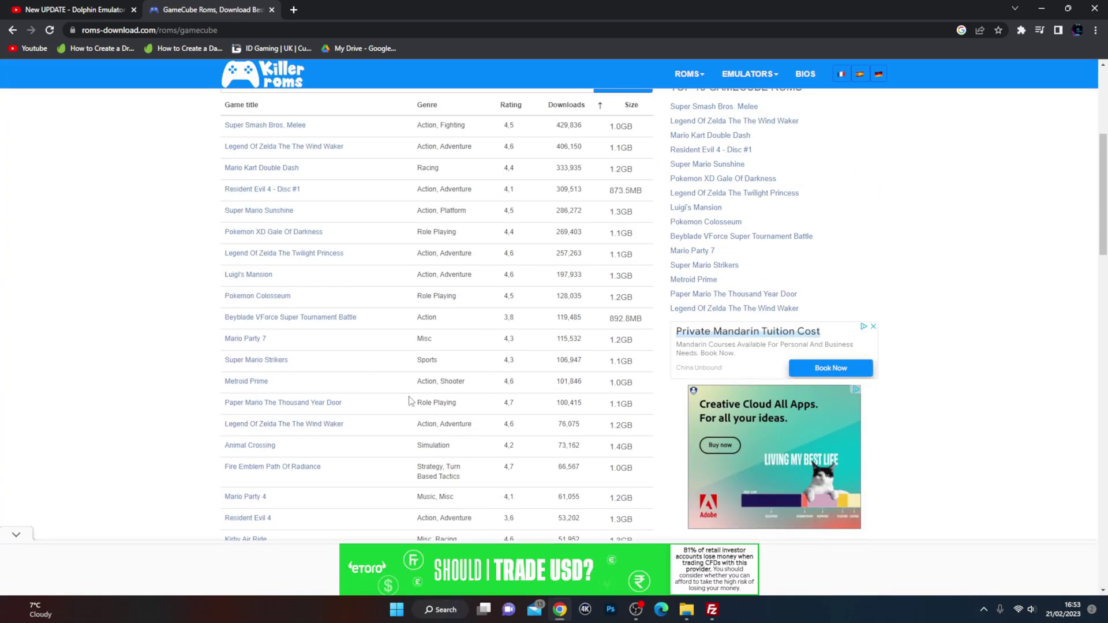
left_click(255, 297)
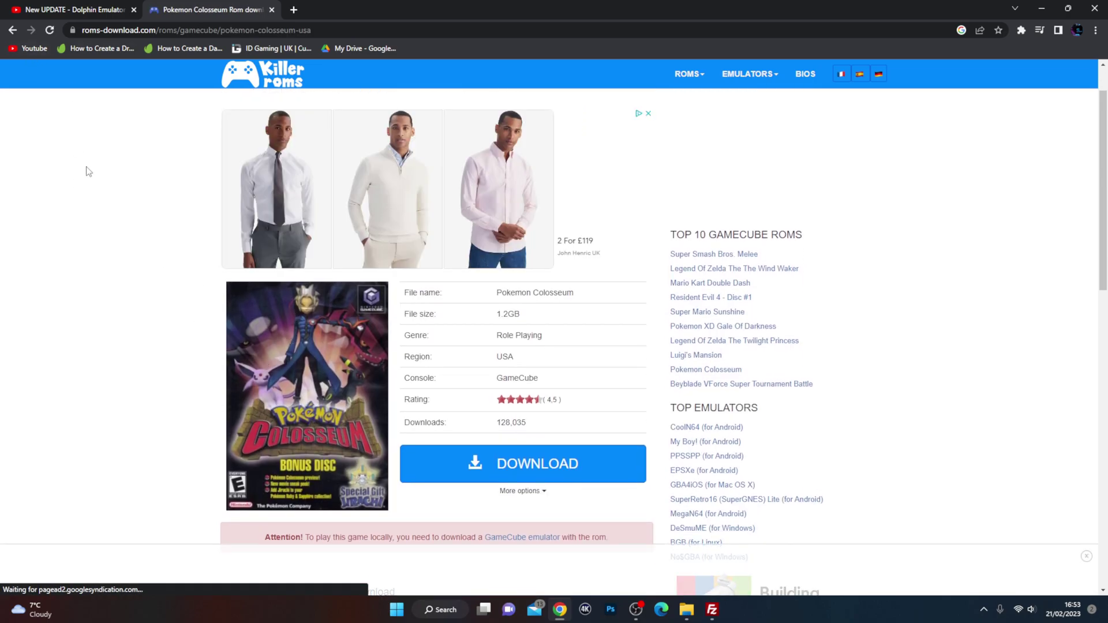
left_click(12, 30)
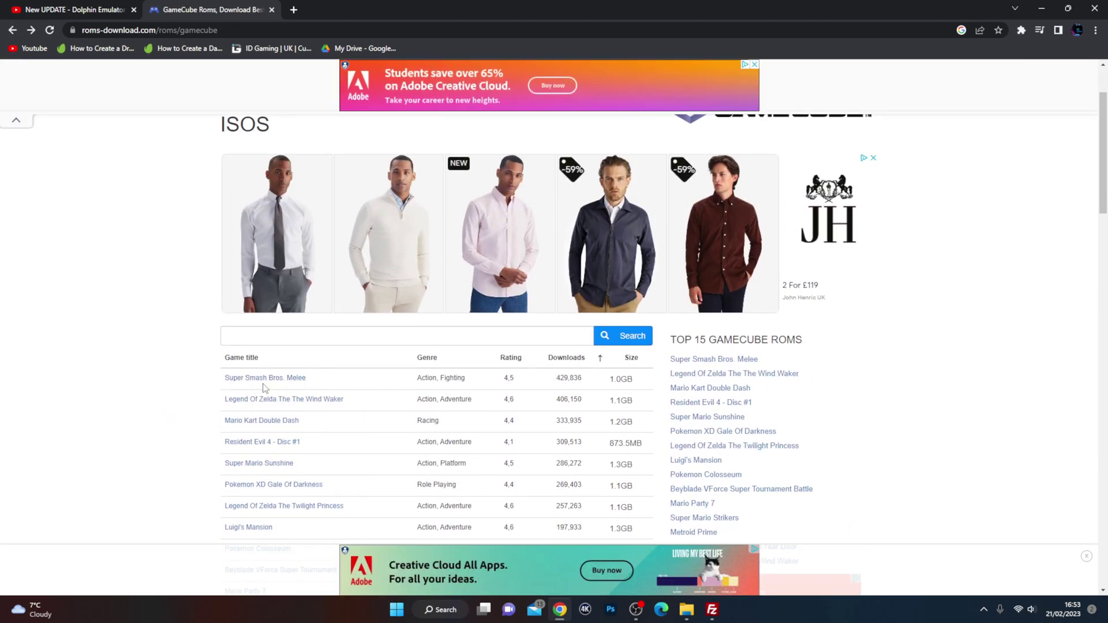
- Open the Super Smash Bros. Melee page and examine its file details, download option, emulator notice and related lists
left_click(285, 378)
scroll(473, 415, "down", 2)
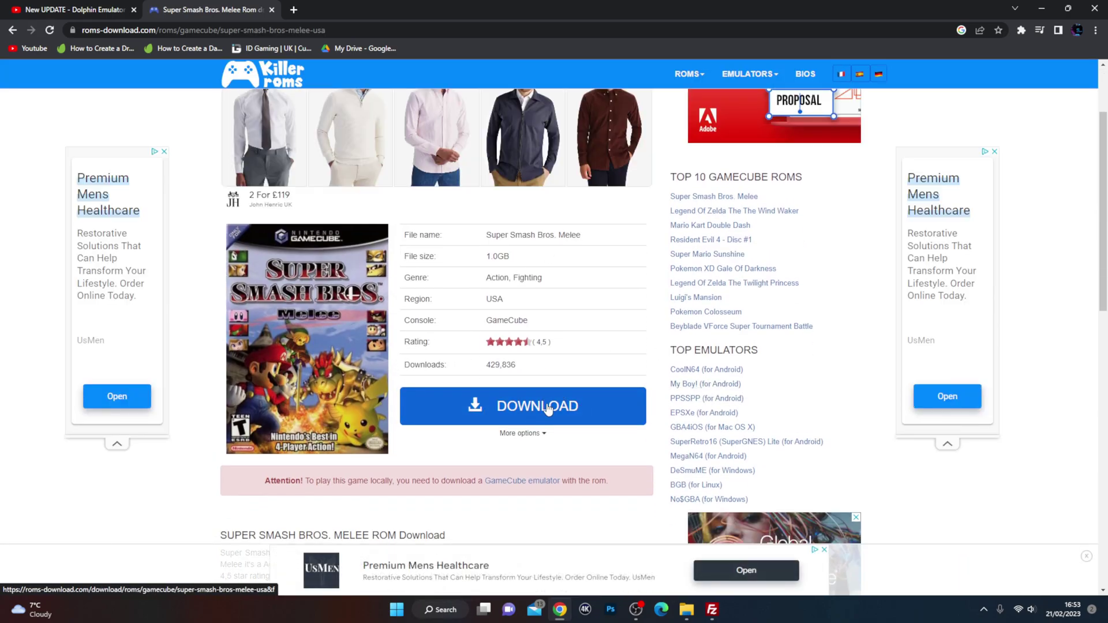
mouse_move(637, 615)
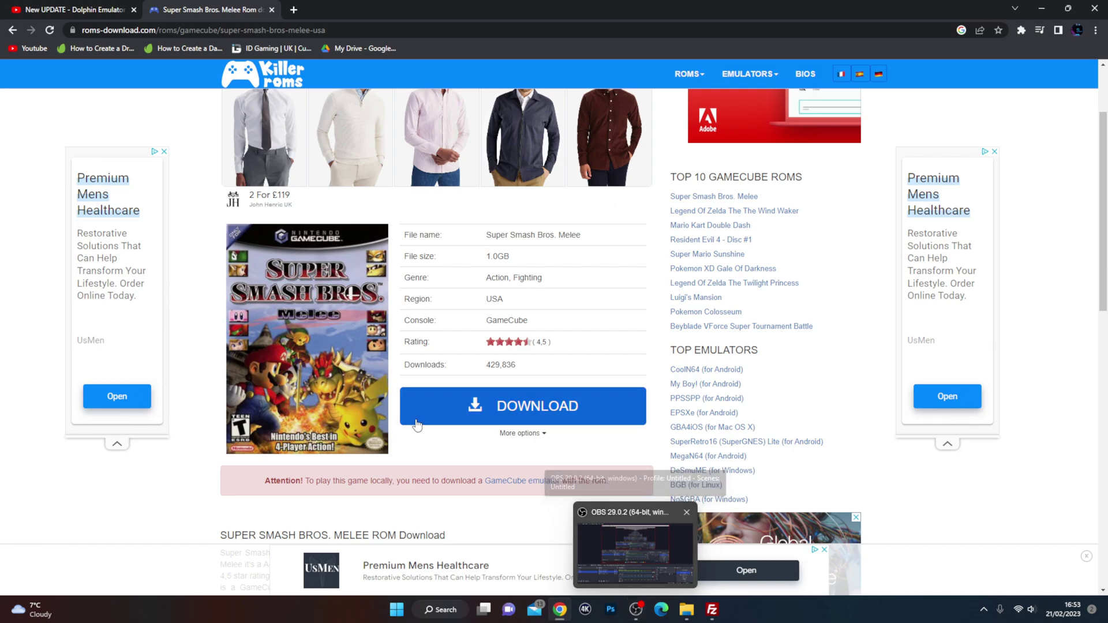
scroll(456, 312, "down", 1)
scroll(383, 295, "down", 2)
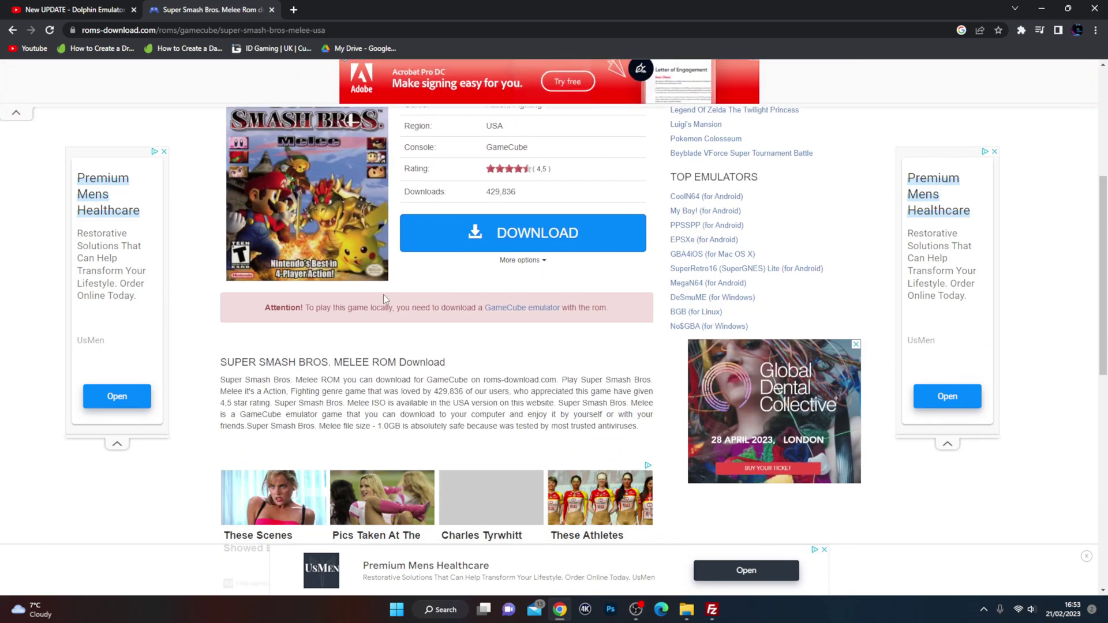
scroll(462, 318, "up", 4)
scroll(556, 336, "down", 2)
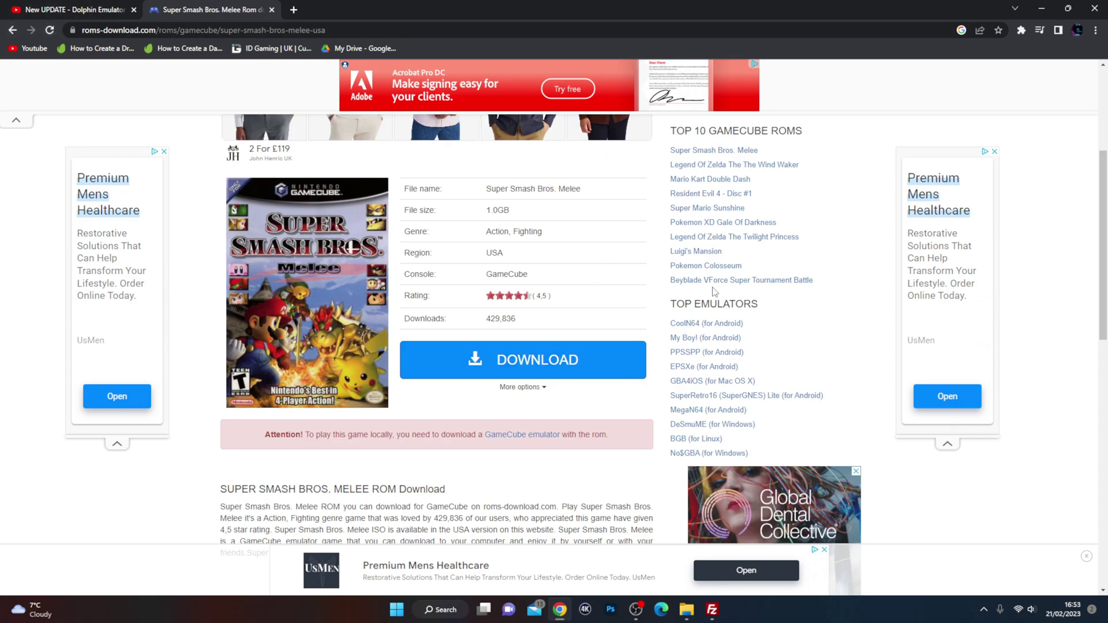
scroll(241, 247, "down", 1)
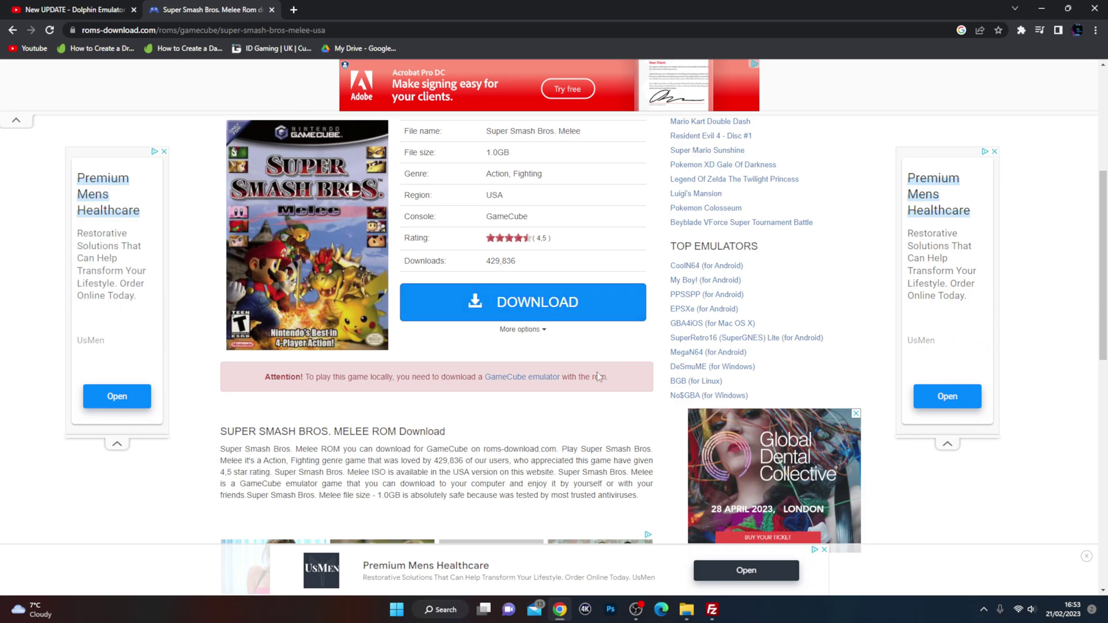
scroll(614, 375, "down", 2)
scroll(346, 334, "up", 6)
scroll(83, 290, "down", 5)
scroll(597, 198, "down", 2)
scroll(471, 363, "up", 7)
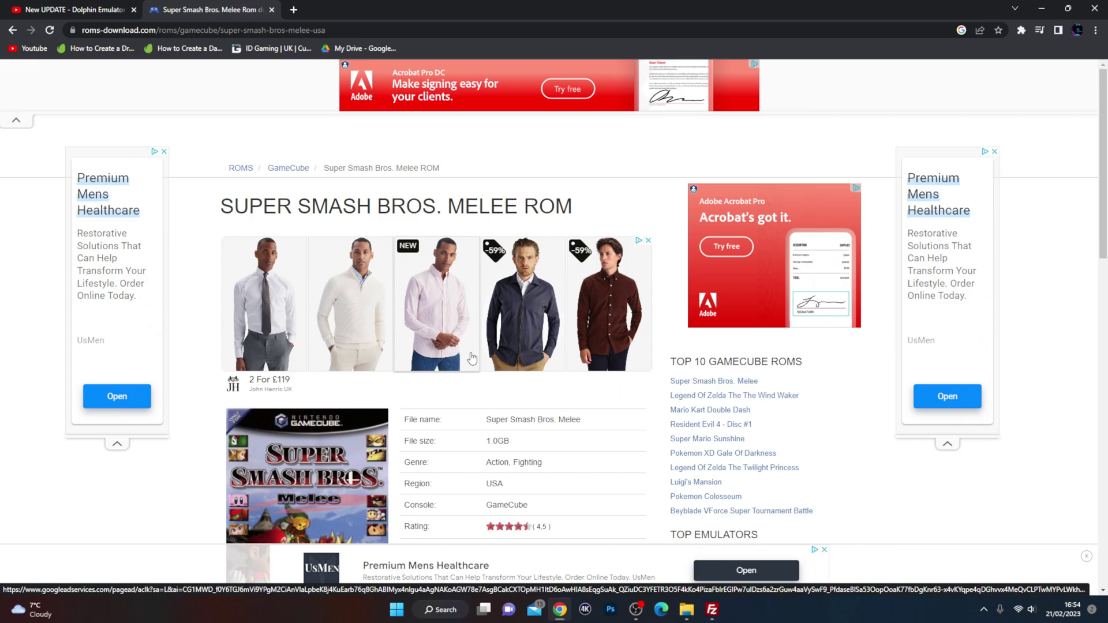
scroll(420, 233, "down", 2)
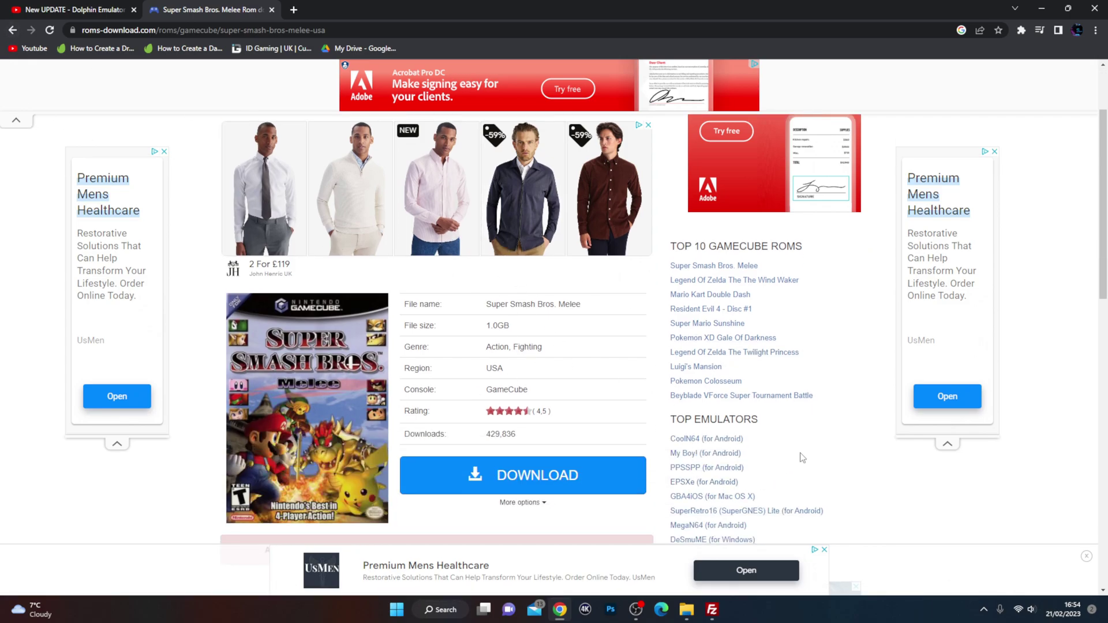
scroll(760, 411, "down", 4)
left_click(13, 30)
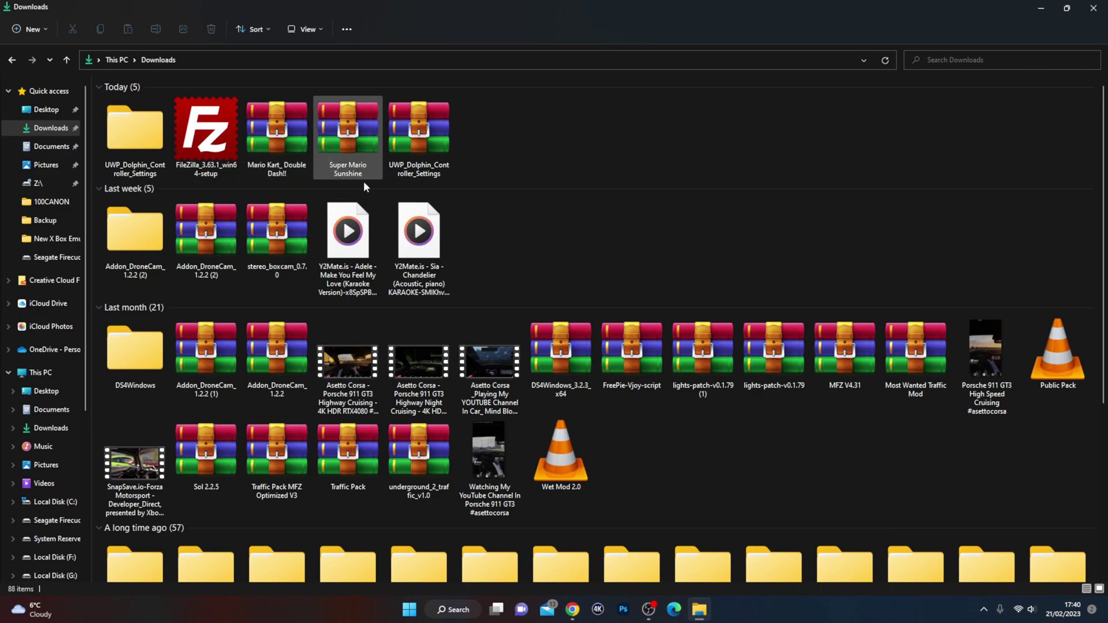
- Try to extract the Mario Kart_ Double Dash!! archive with the Windows compressed folder extraction wizard
left_click(269, 123)
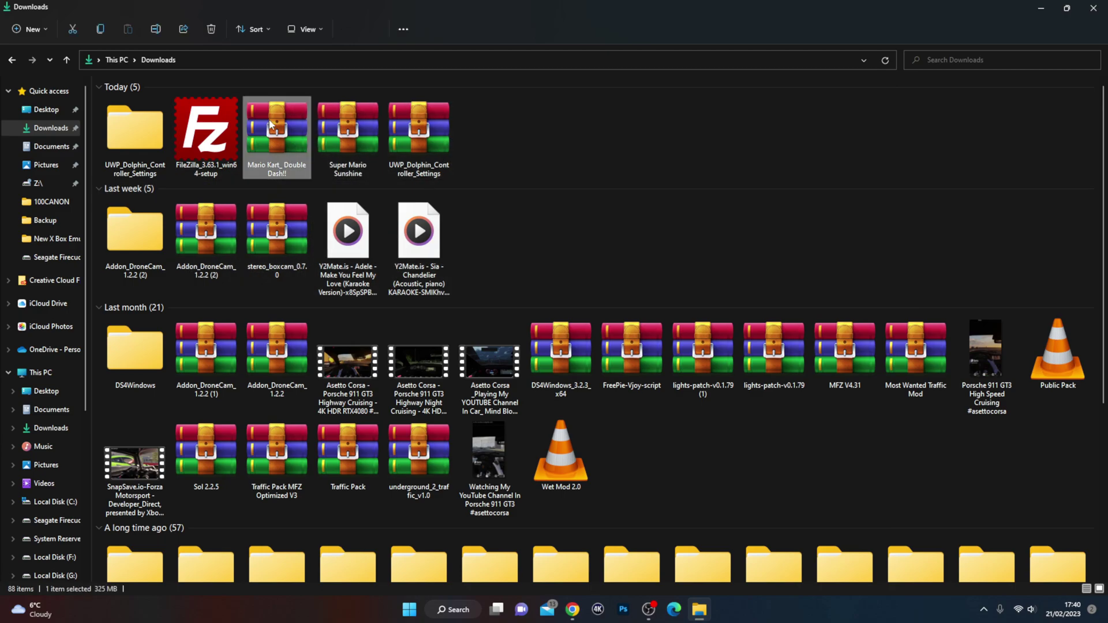
right_click(269, 123)
left_click(363, 197)
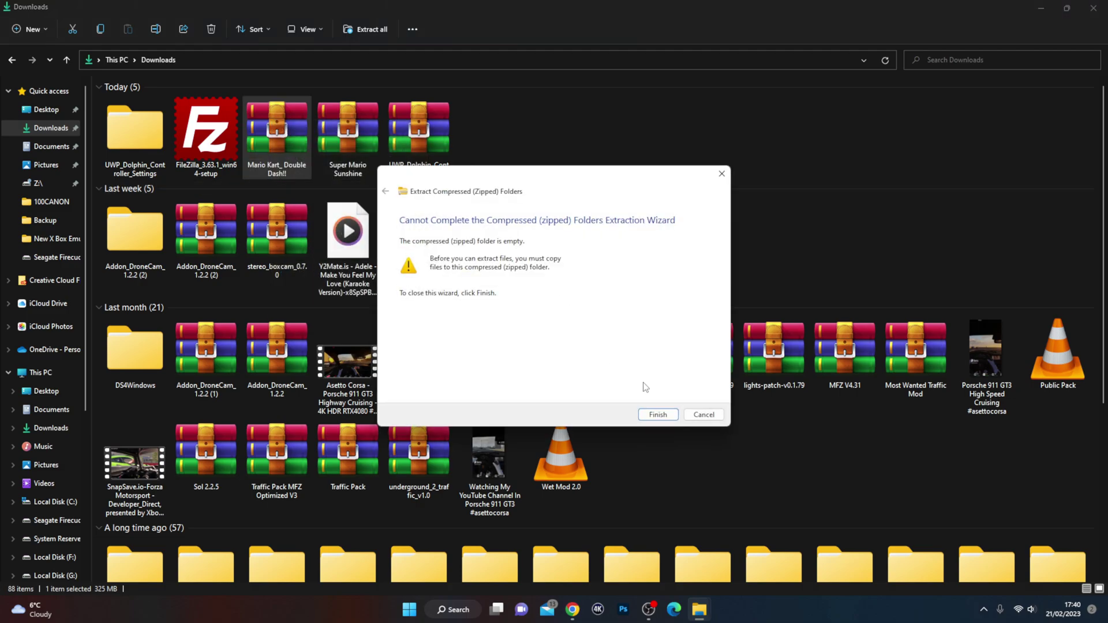
left_click(659, 415)
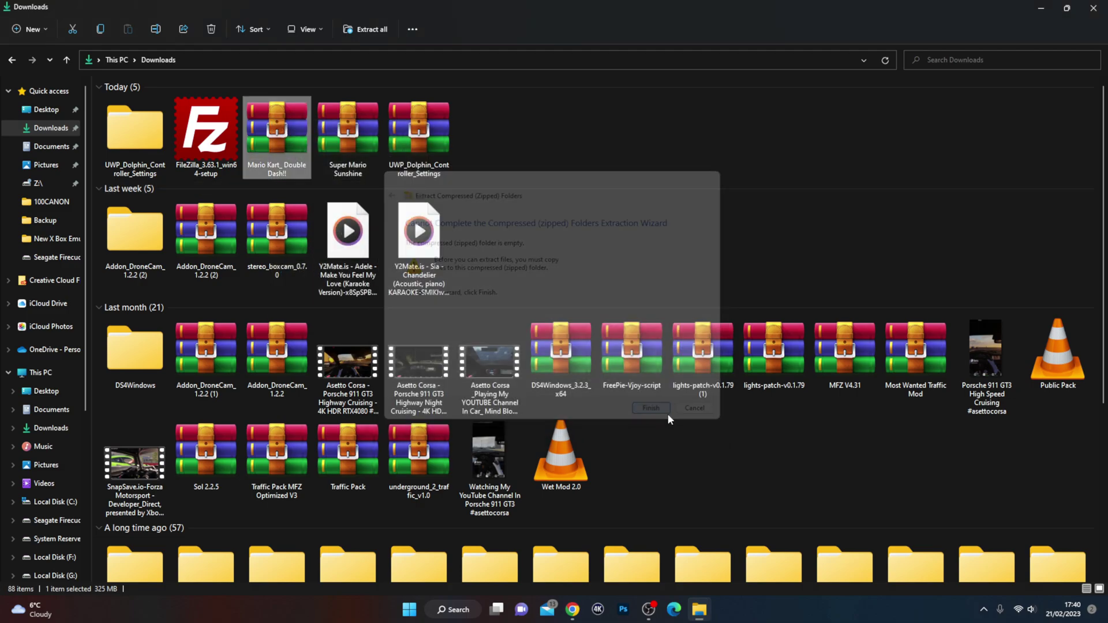
- Open the Mario Kart_ Double Dash!! archive in WinRAR and extract its disc image directly into the Downloads folder
double_click(281, 136)
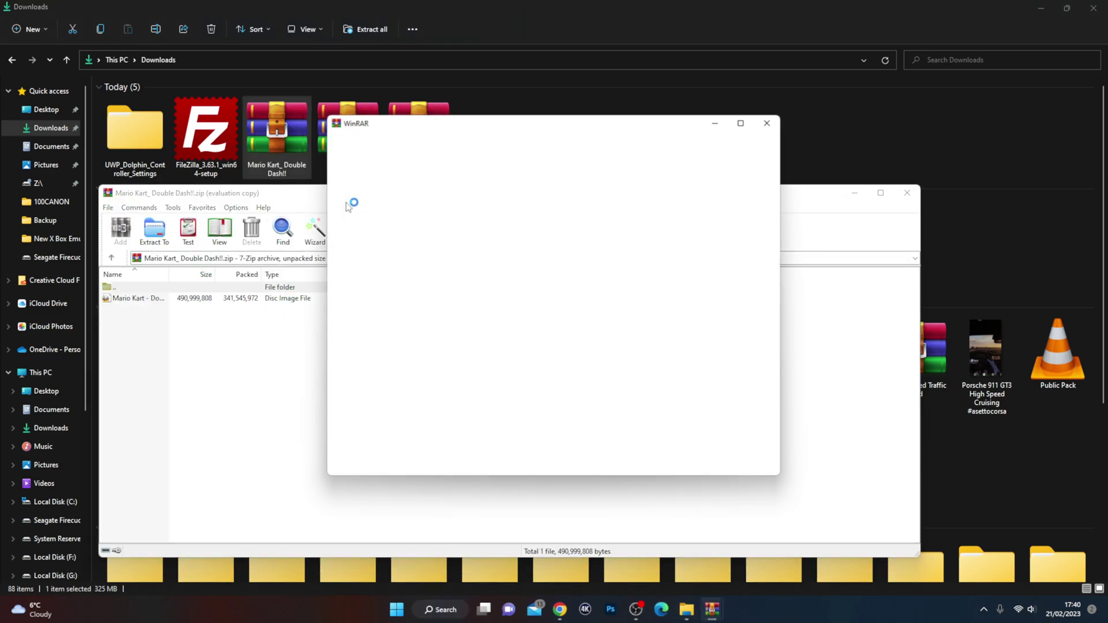
left_click(769, 122)
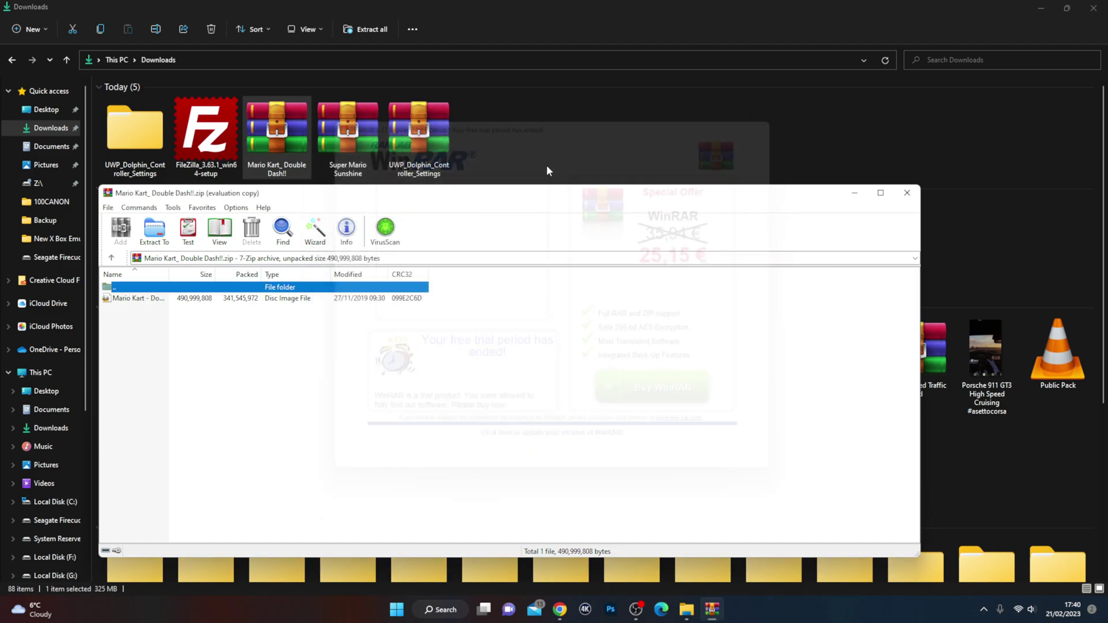
left_click(173, 299)
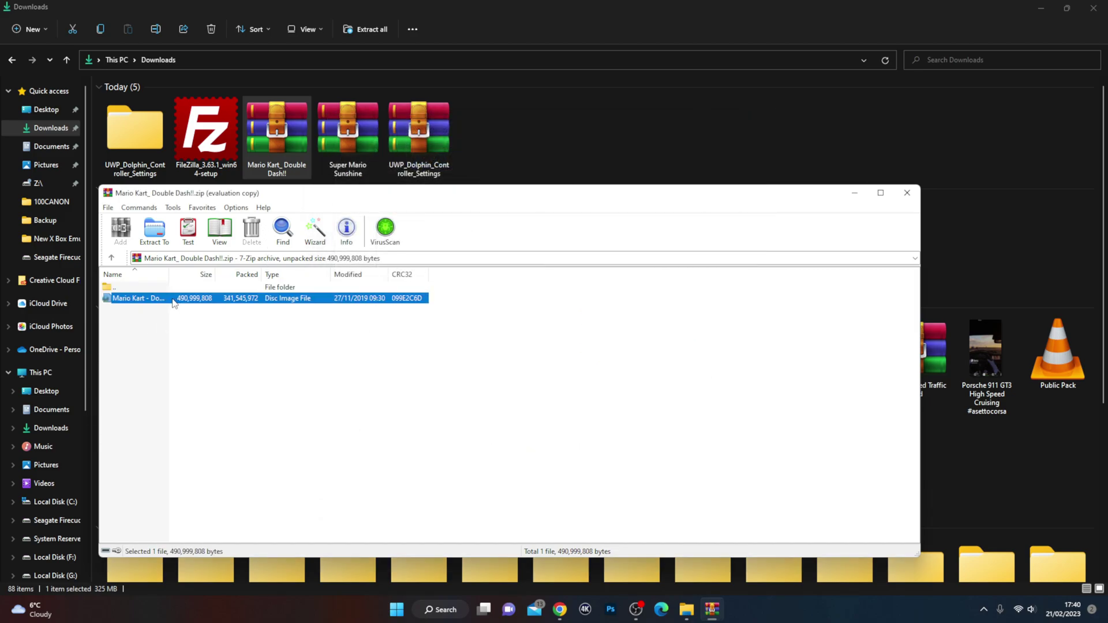
left_click(155, 231)
scroll(582, 390, "down", 2)
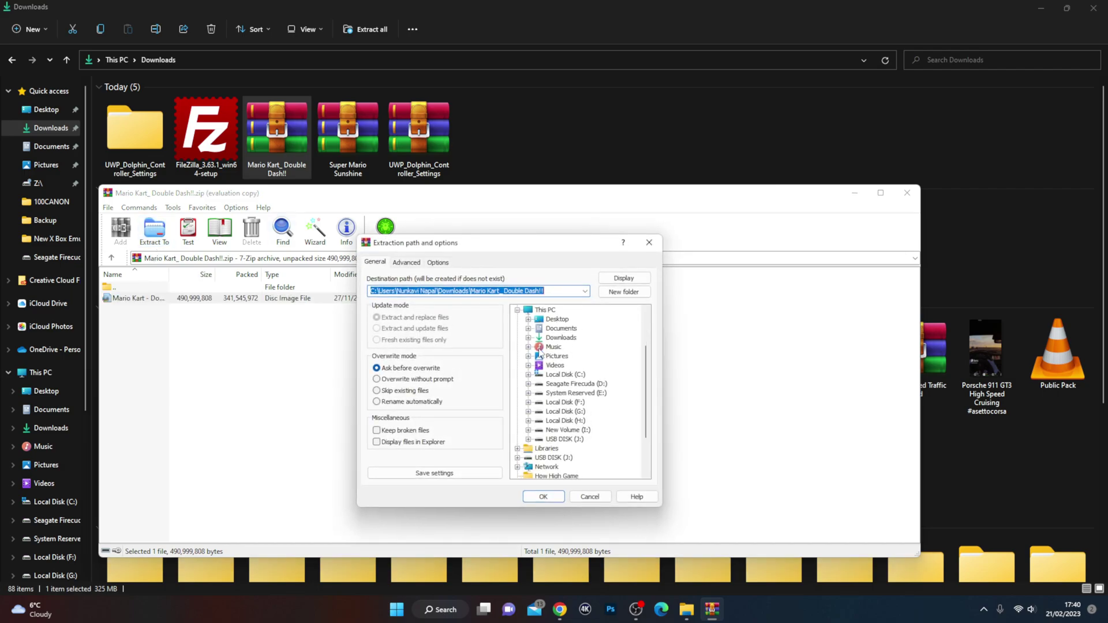
scroll(541, 351, "up", 1)
left_click(560, 338)
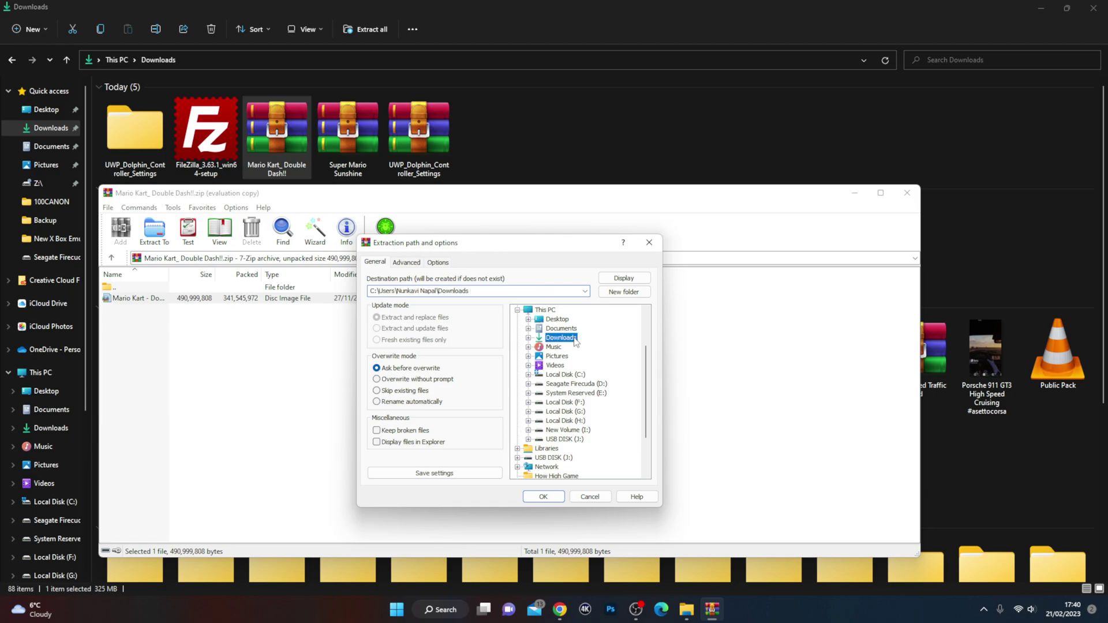
left_click(544, 496)
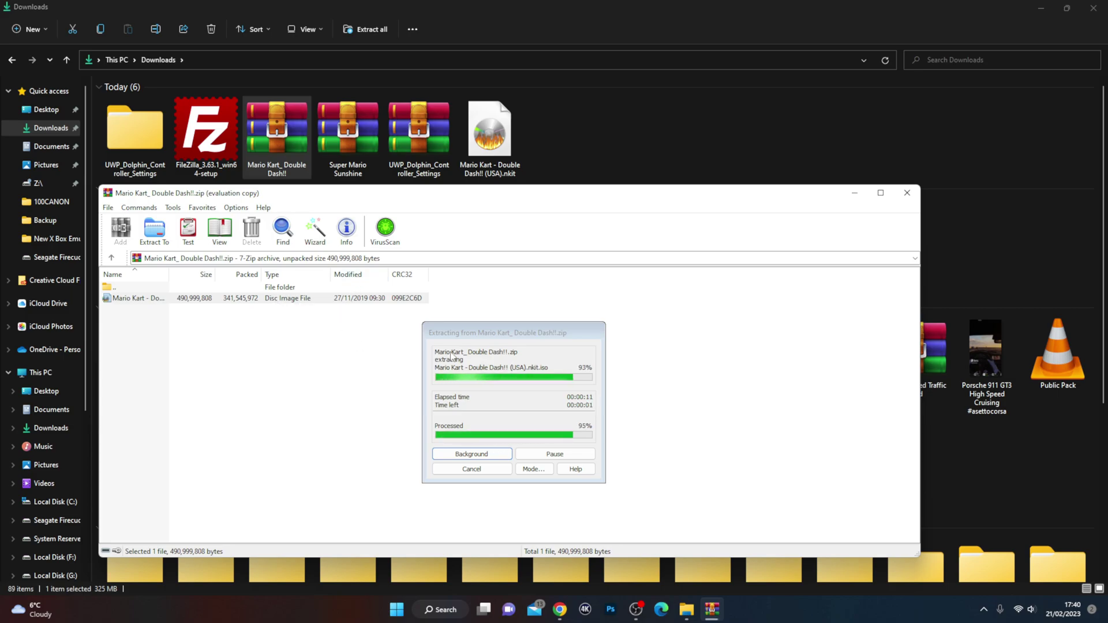
key("Escape")
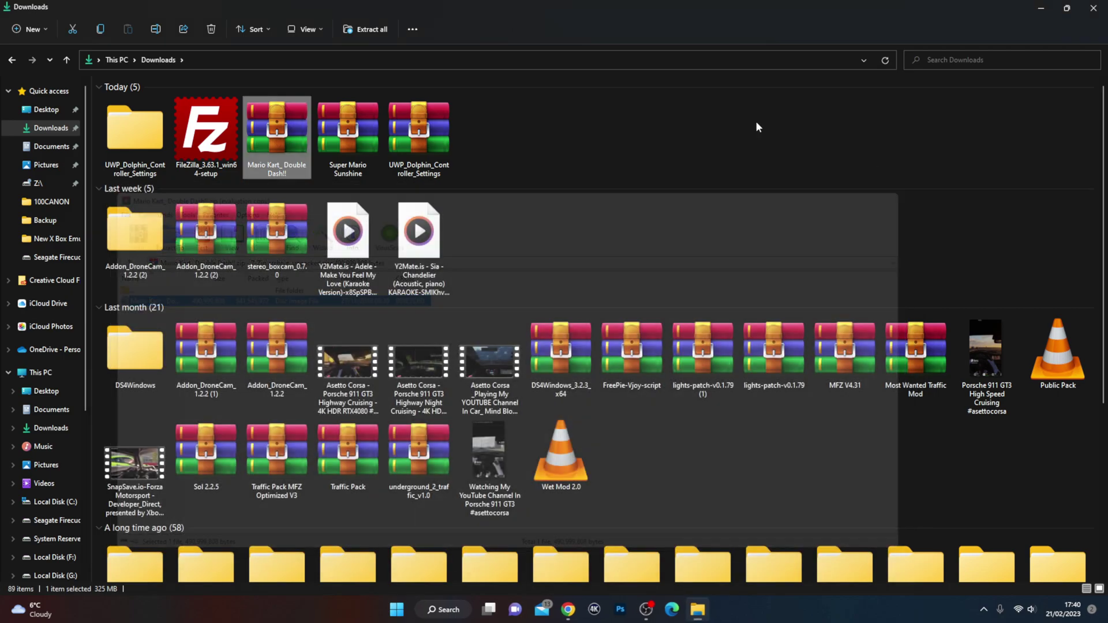
left_click(544, 115)
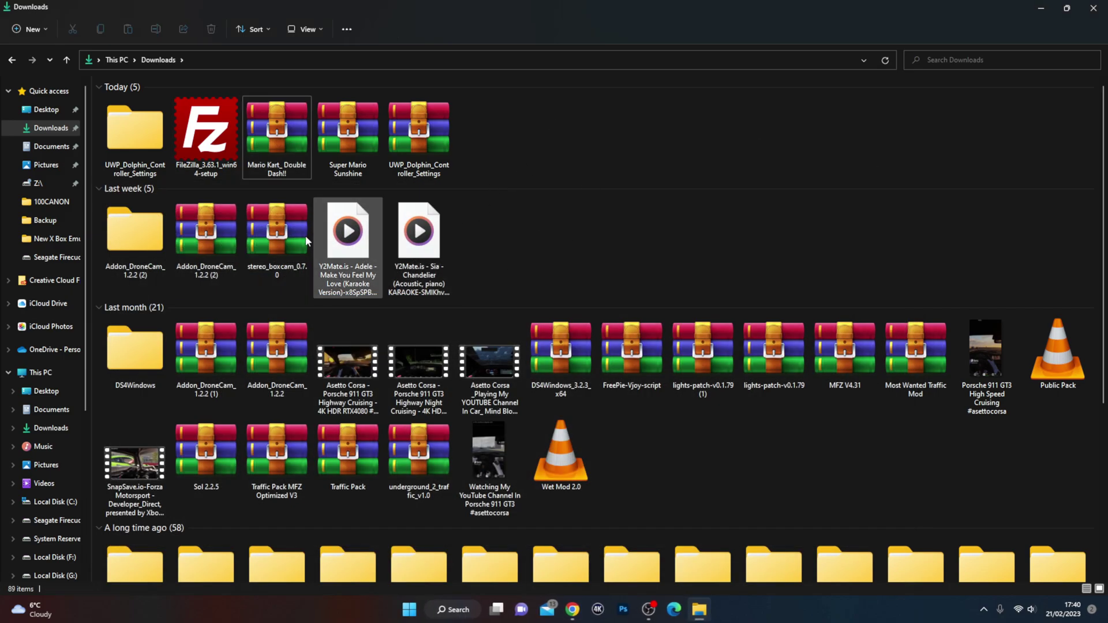
- Try to extract the Super Mario Sunshine archive with the Windows compressed folder extraction wizard
right_click(356, 137)
left_click(406, 215)
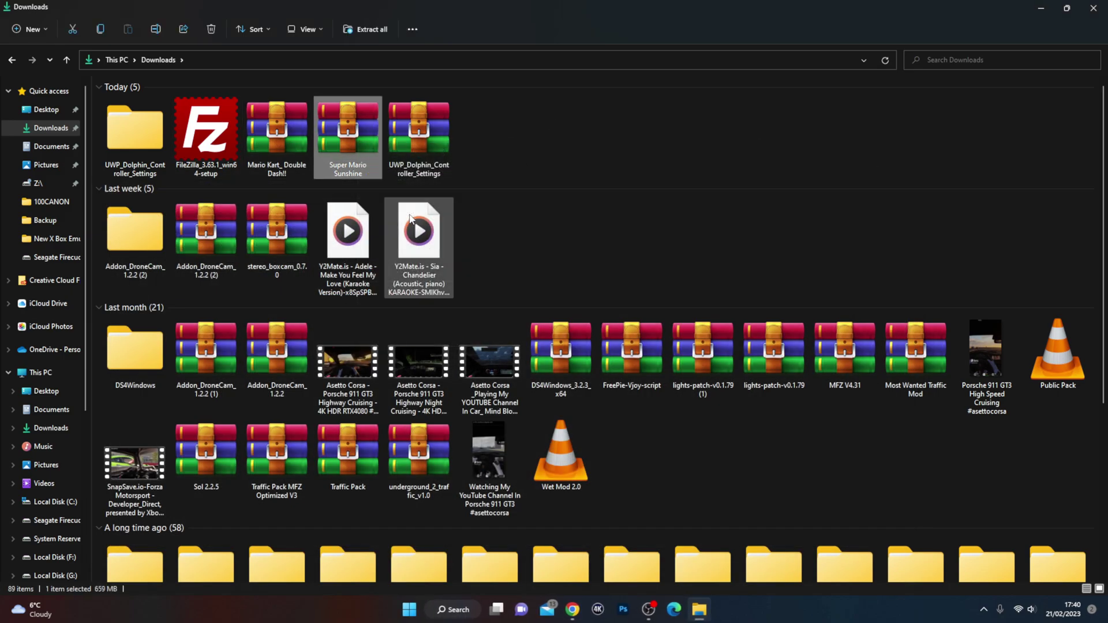
left_click(705, 413)
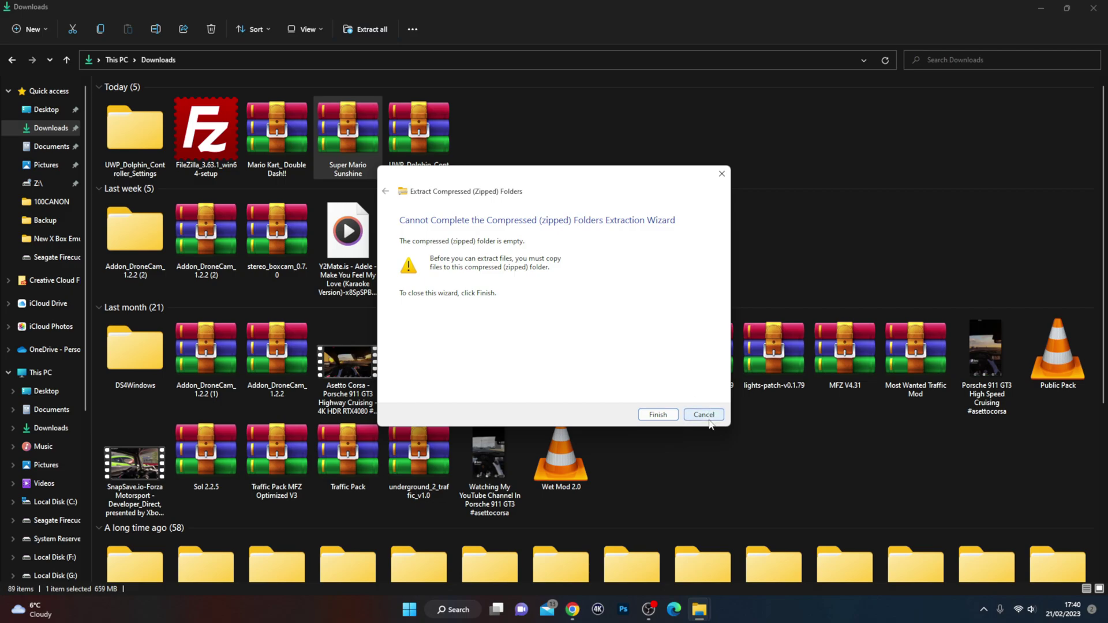
- Open the Super Mario Sunshine archive in WinRAR, extract its disc image into the Downloads folder and close the archive
double_click(349, 129)
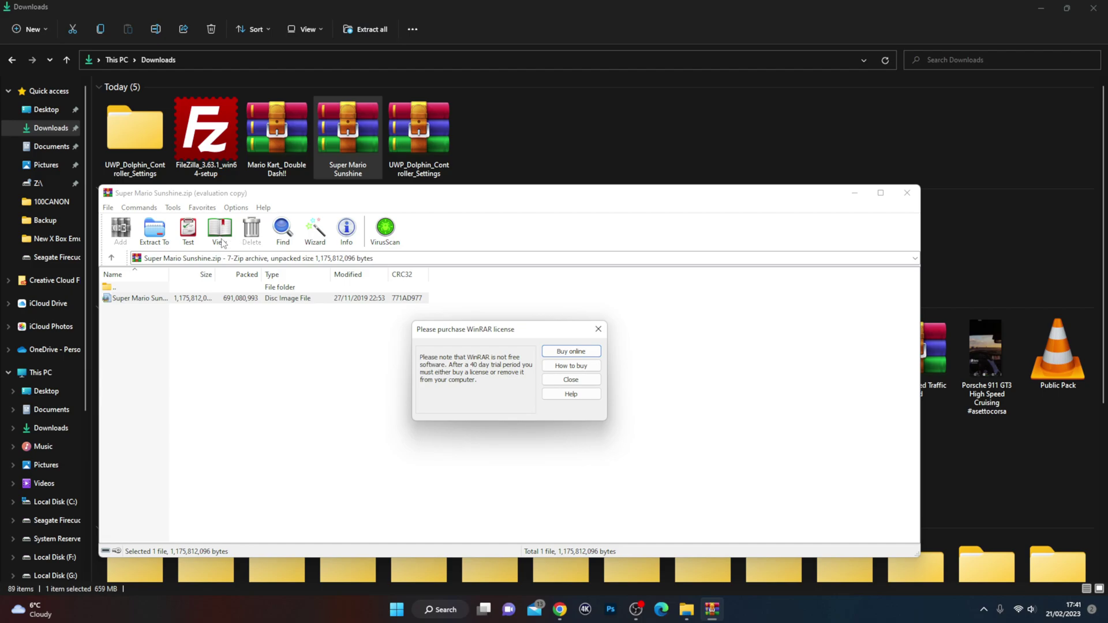
left_click(572, 383)
left_click(154, 231)
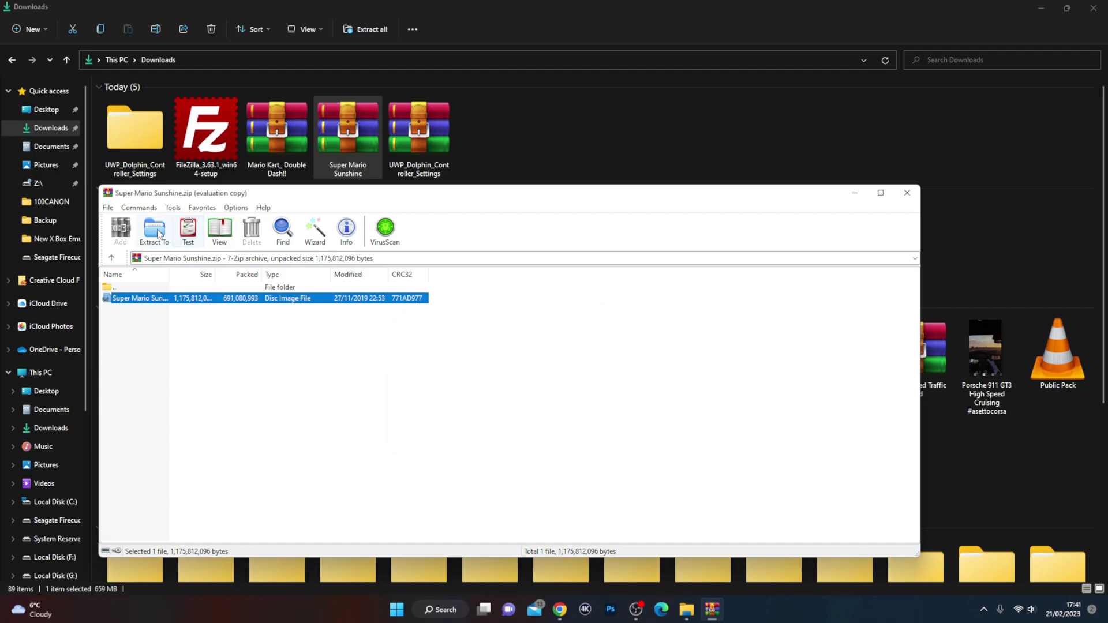
left_click(561, 365)
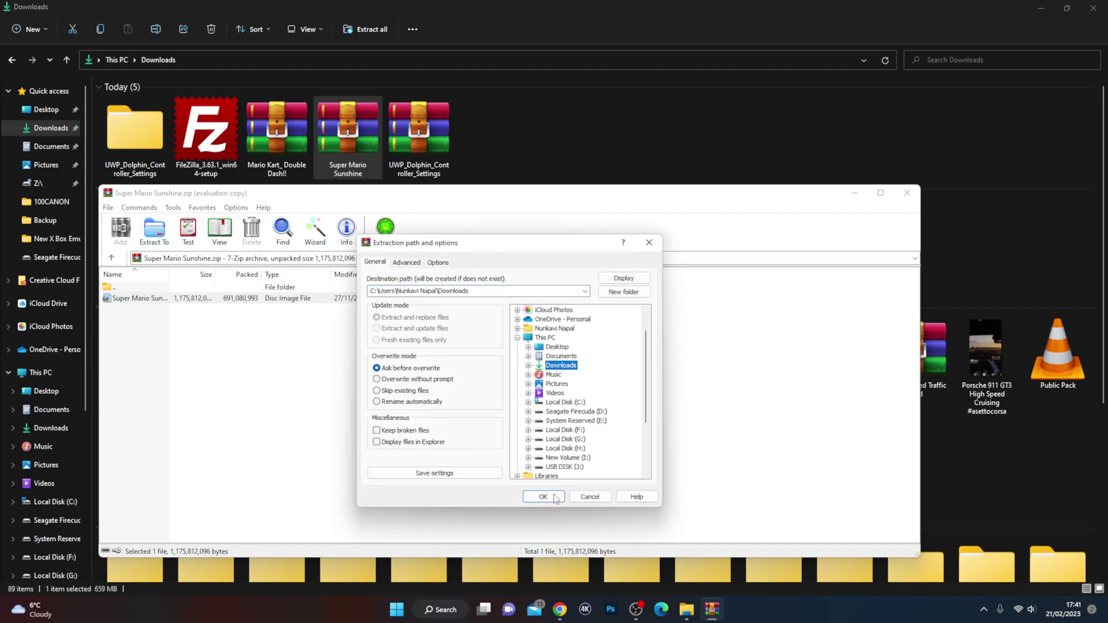
left_click(543, 496)
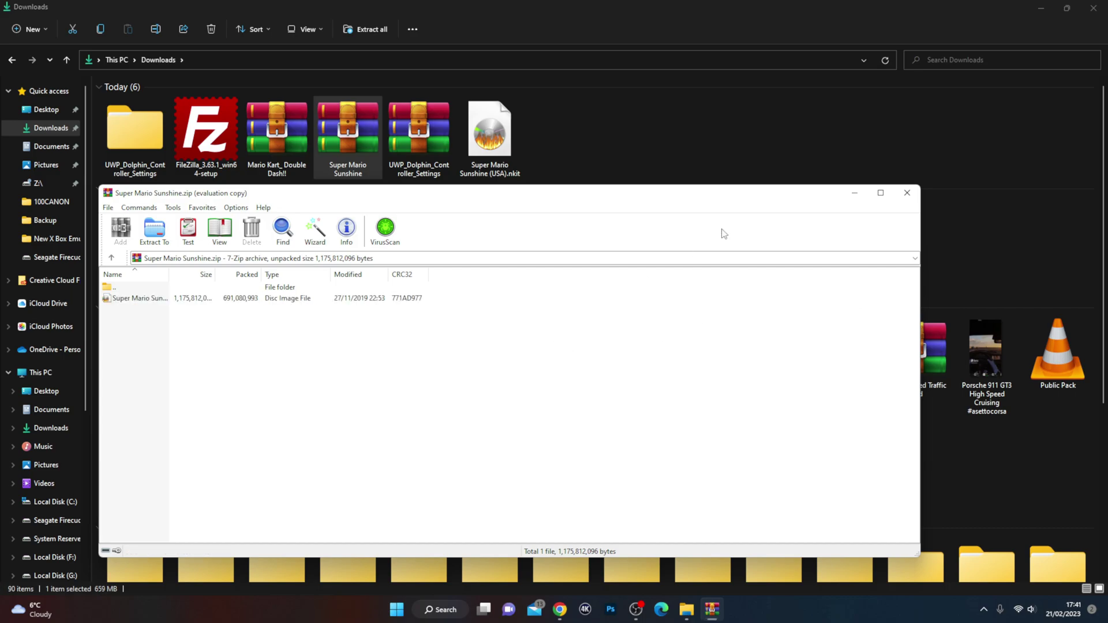
left_click(907, 193)
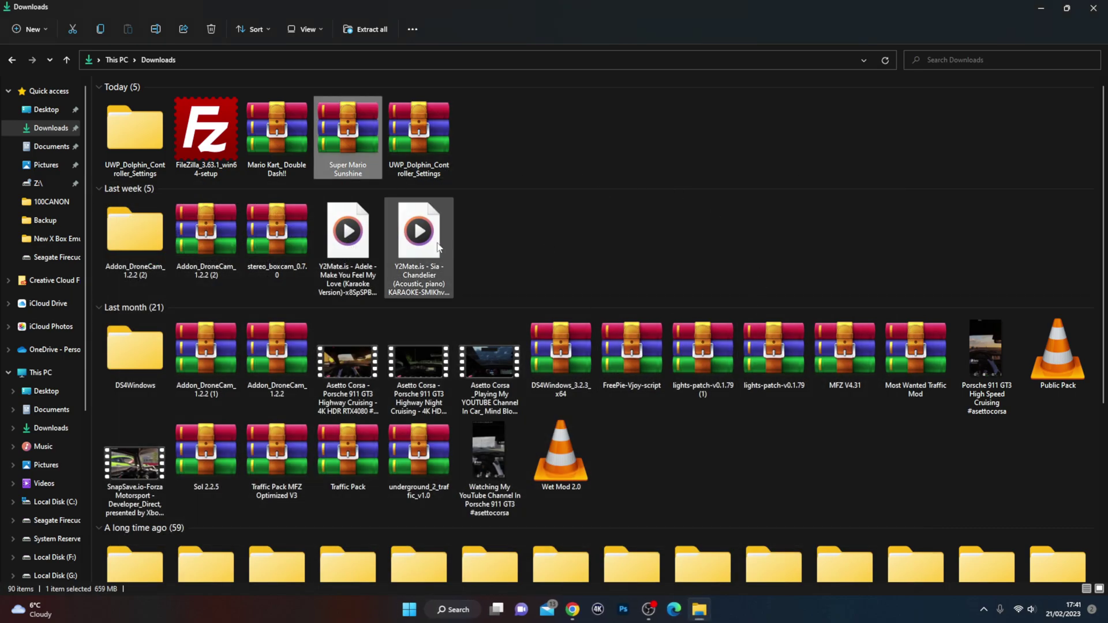
- Copy the extracted Mario Kart - Double Dash!! (USA).nkit and Super Mario Sunshine (USA).nkit files in Downloads
scroll(465, 340, "down", 6)
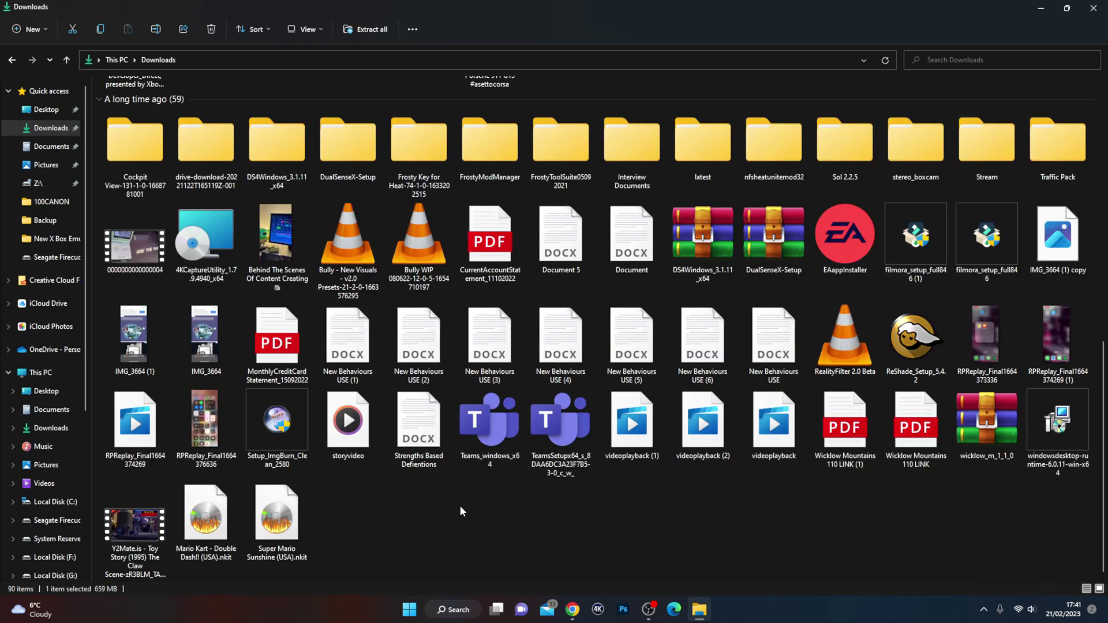
left_click_drag(412, 511, 196, 526)
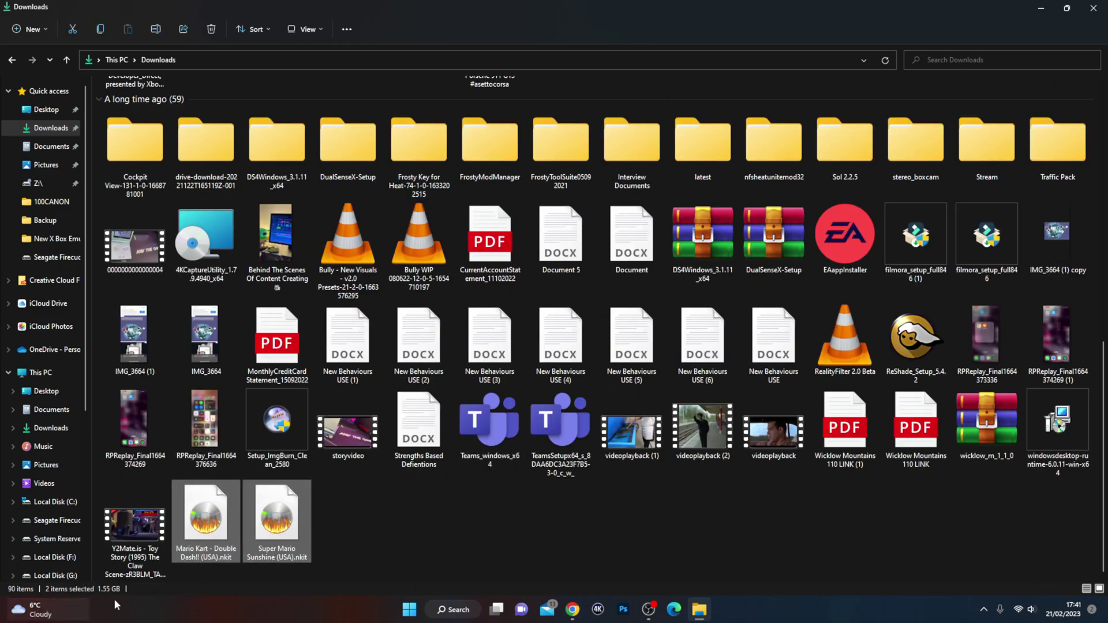
right_click(218, 542)
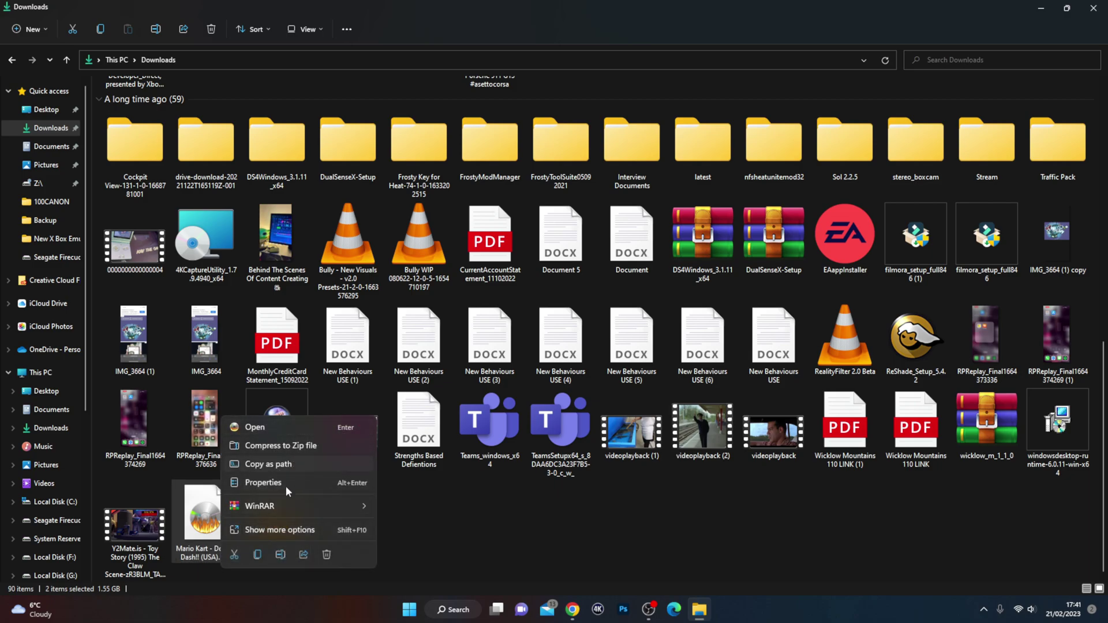
left_click(255, 557)
- Paste the copied disc images into the Gamecube folder on USB DISK (J:)
scroll(64, 537, "down", 1)
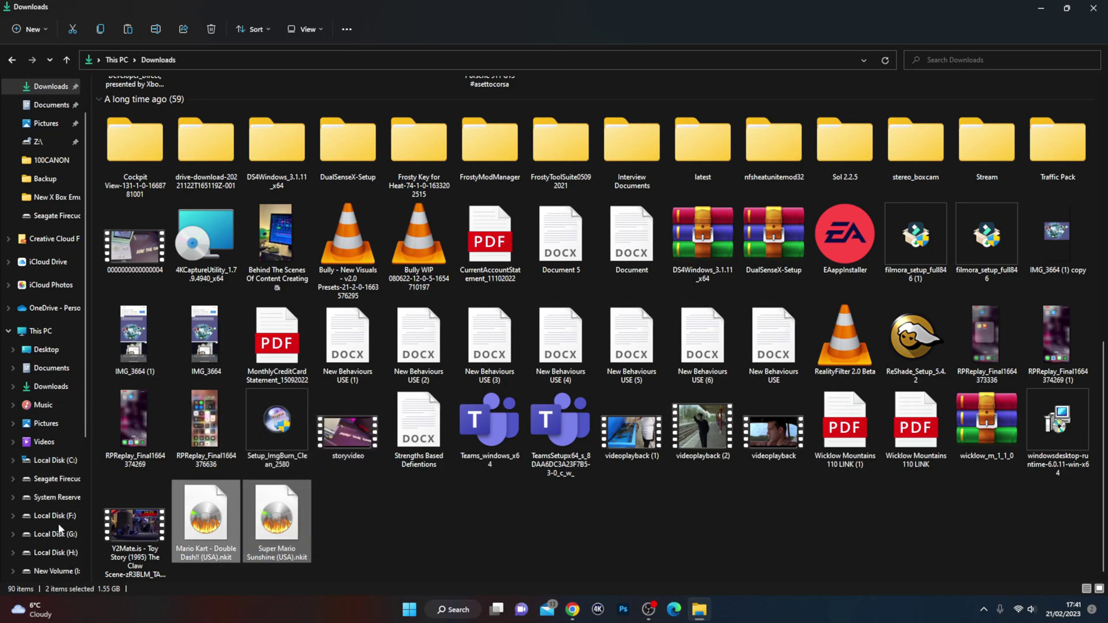
left_click(57, 570)
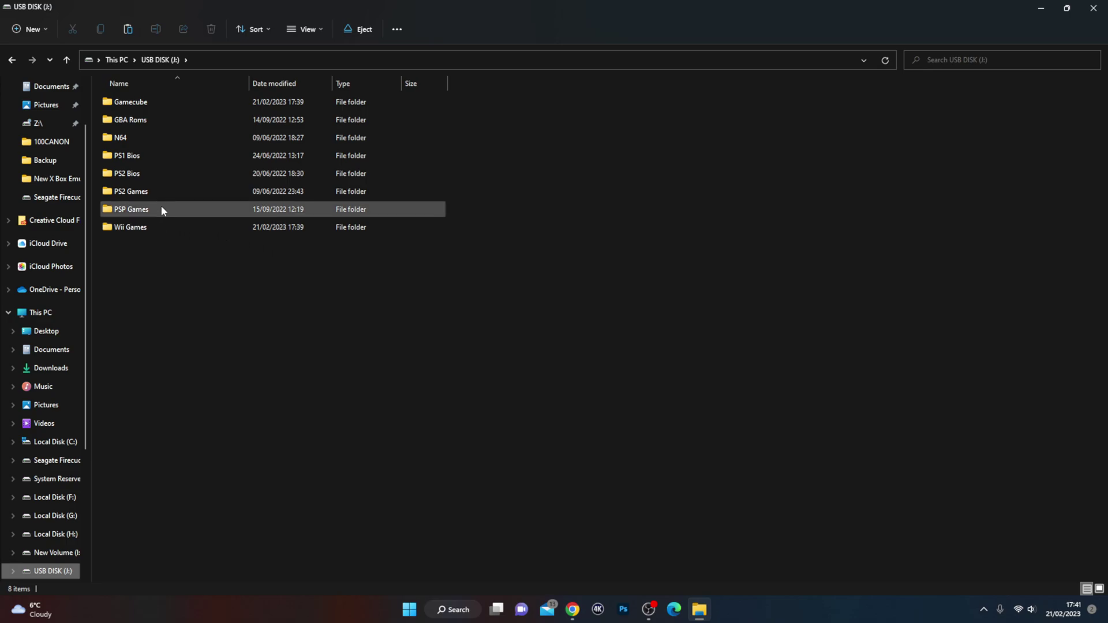
double_click(164, 102)
right_click(163, 126)
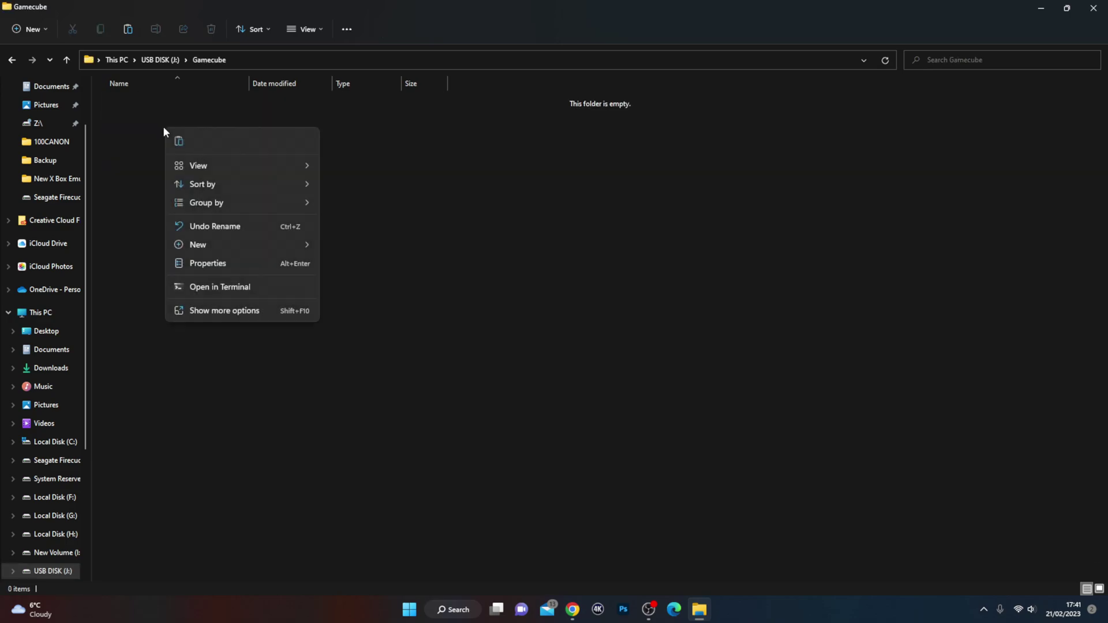
left_click(179, 143)
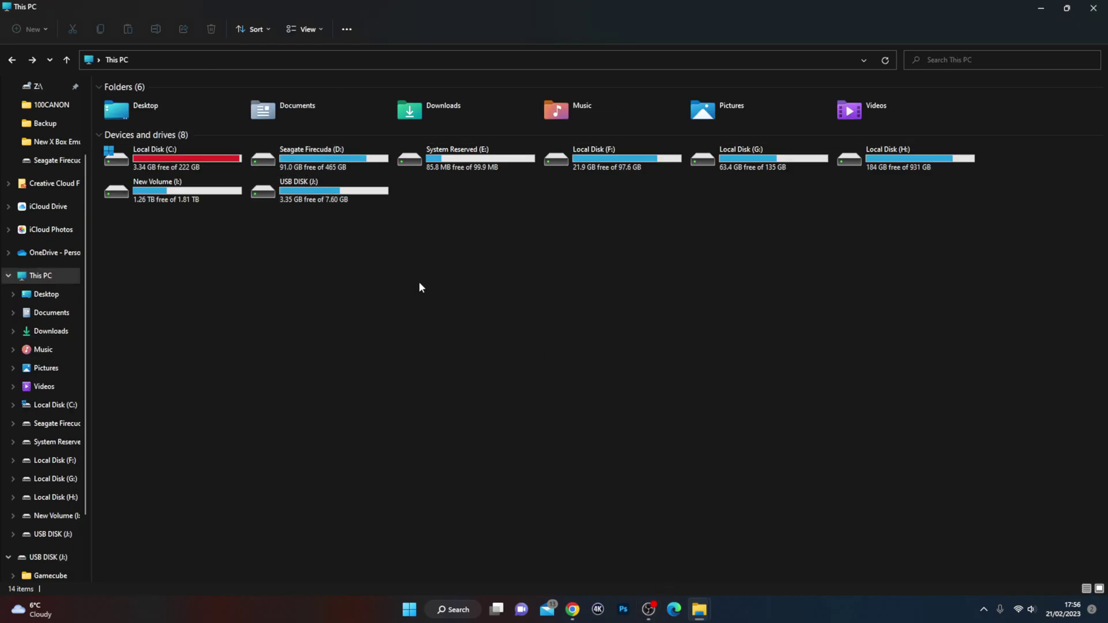
- Check the file system of USB DISK (J:) in its properties and close them without changes
right_click(330, 195)
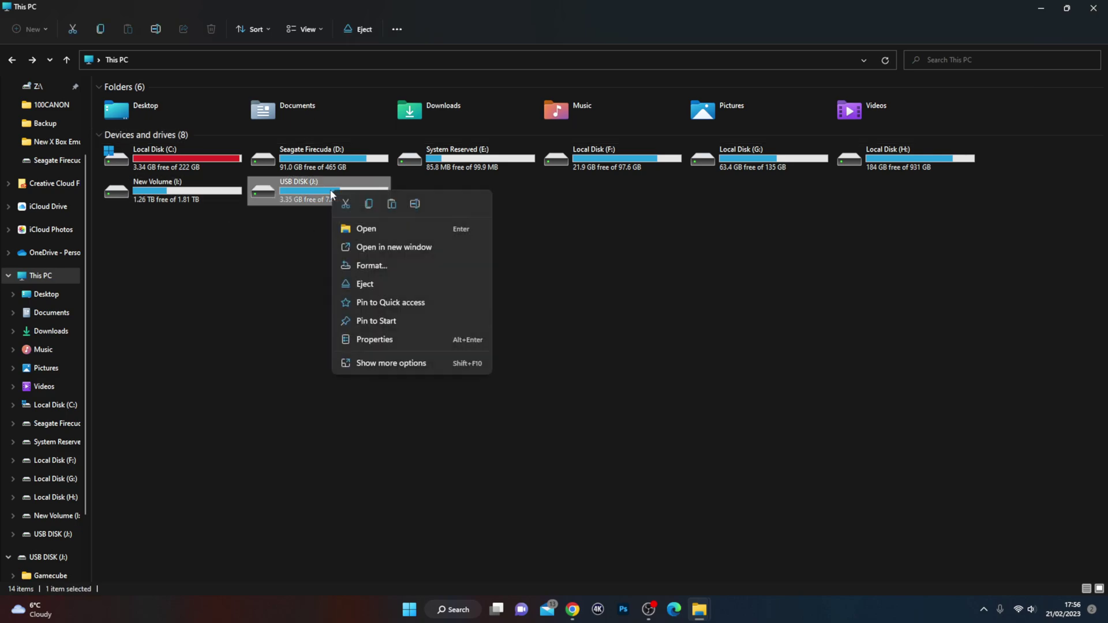
left_click(371, 344)
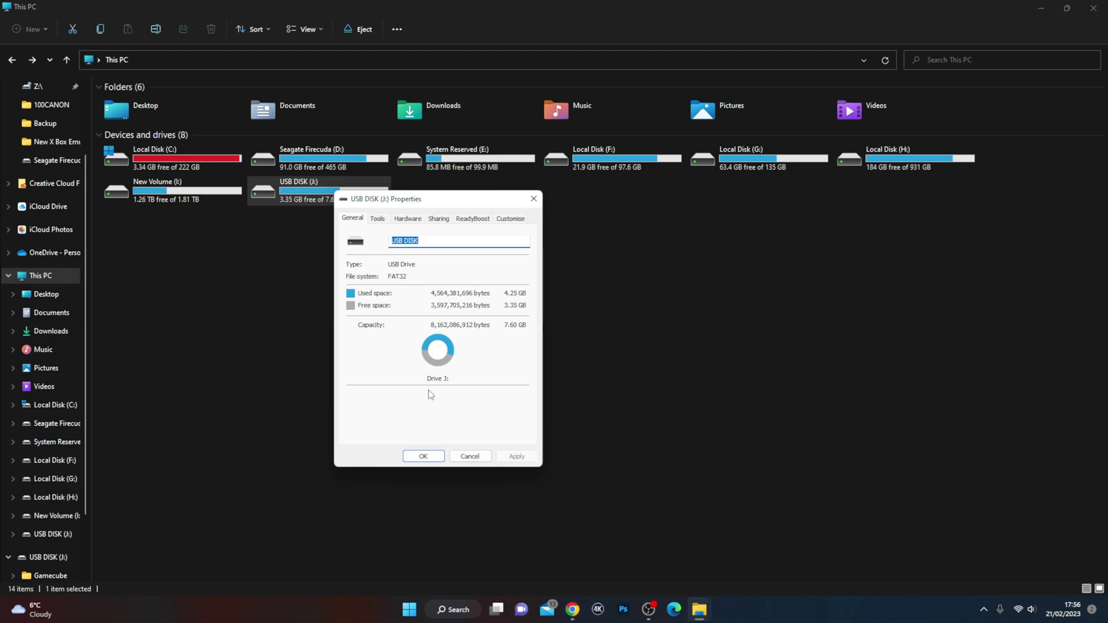
left_click(456, 459)
- Quick-format USB DISK (J:) with the NTFS file system, keeping the volume label USB DISK, and close the format dialog
right_click(278, 194)
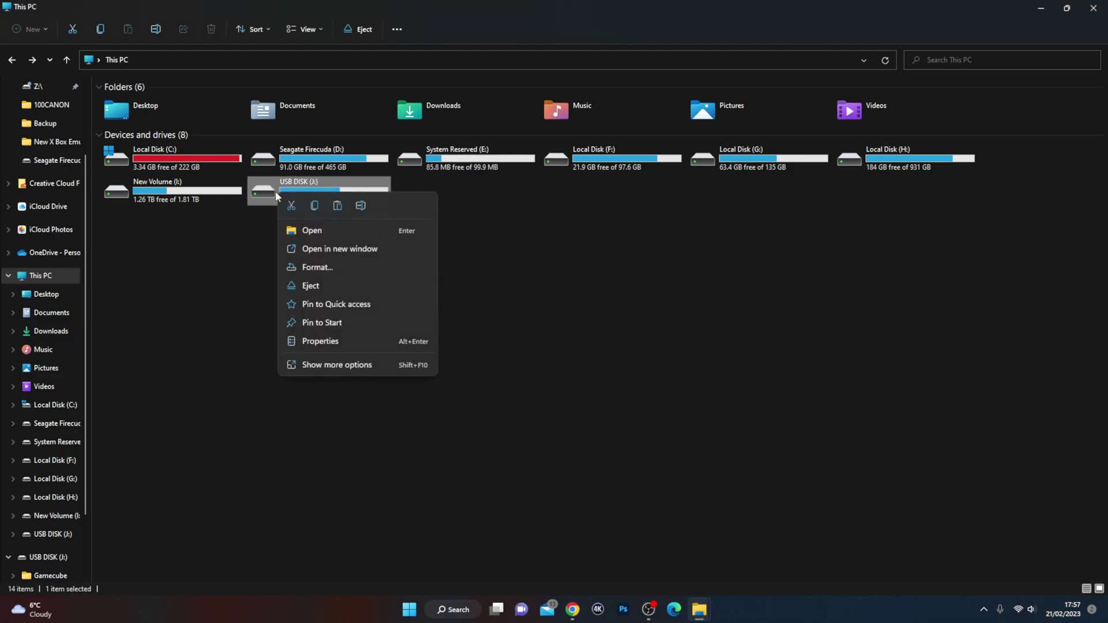
left_click(370, 269)
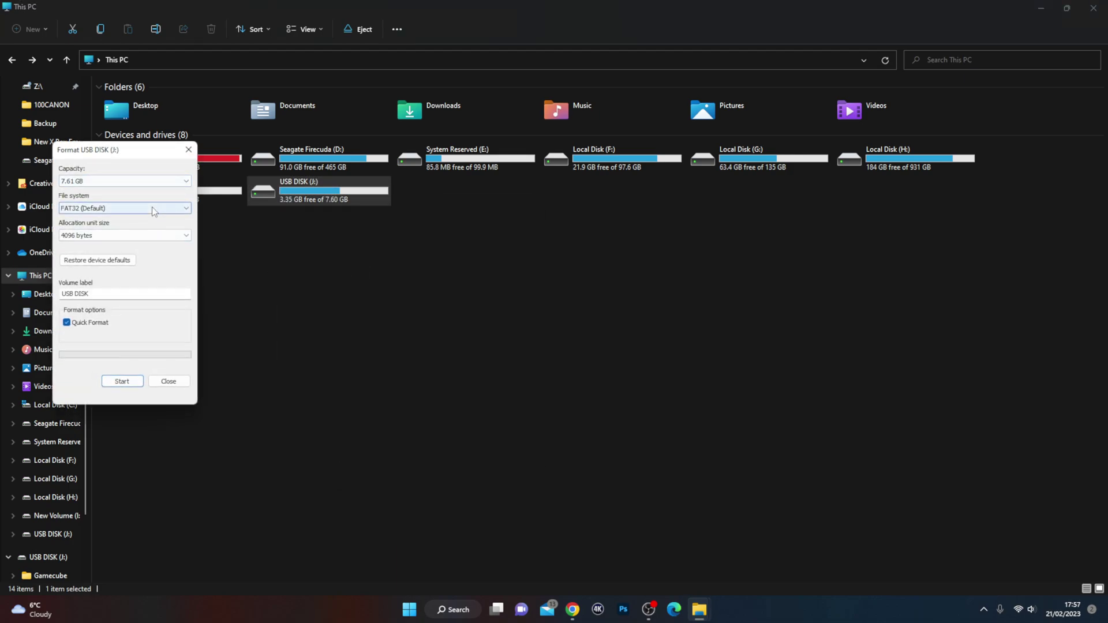
left_click(154, 209)
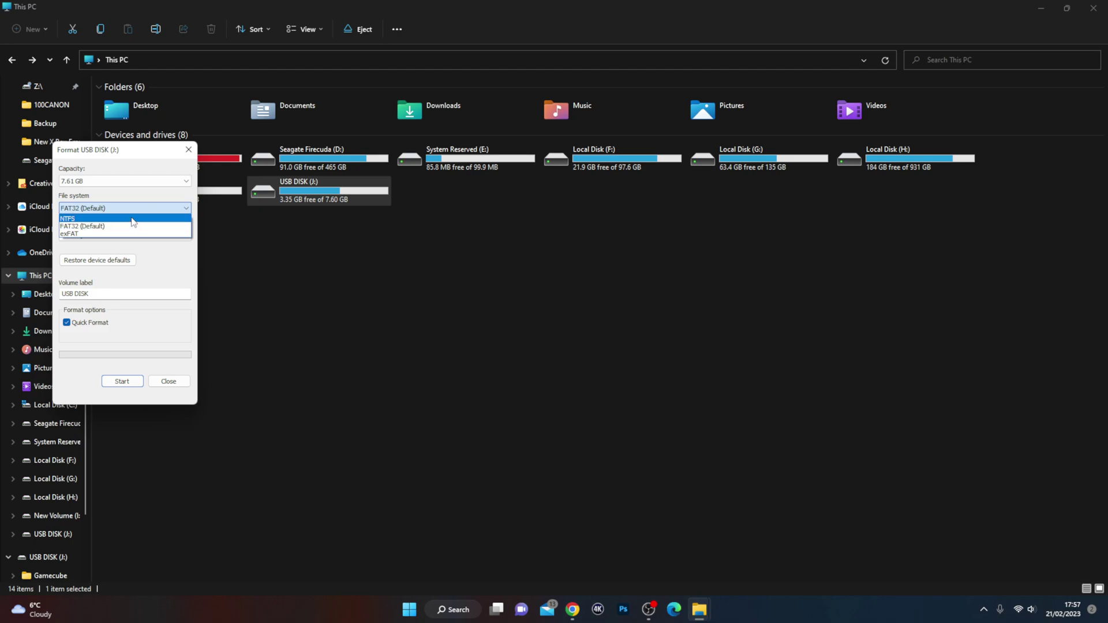
left_click(139, 219)
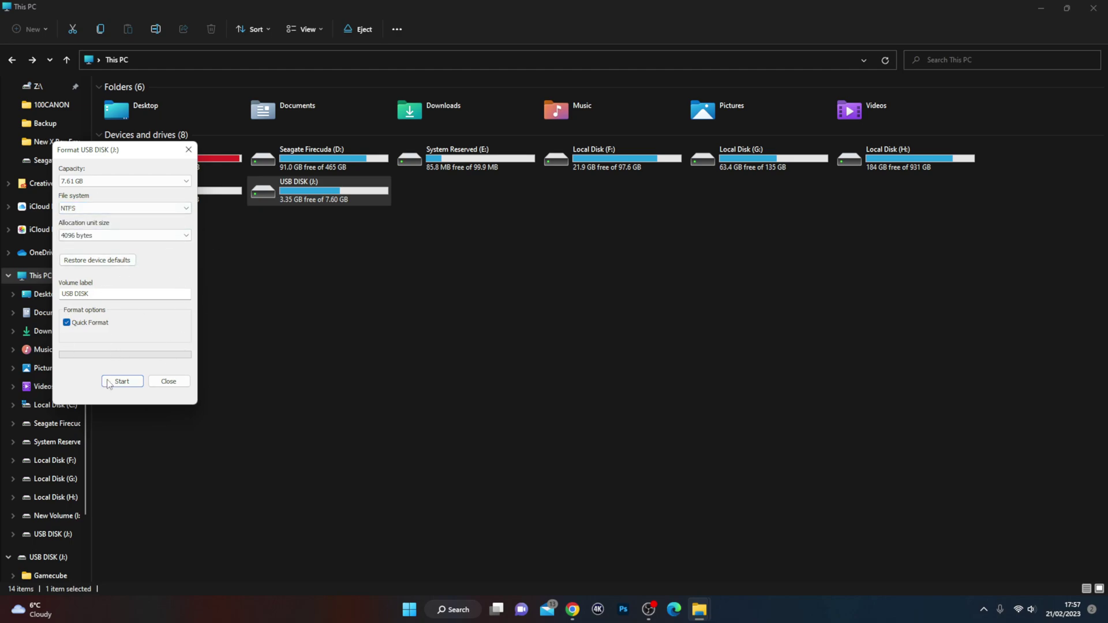
left_click(126, 385)
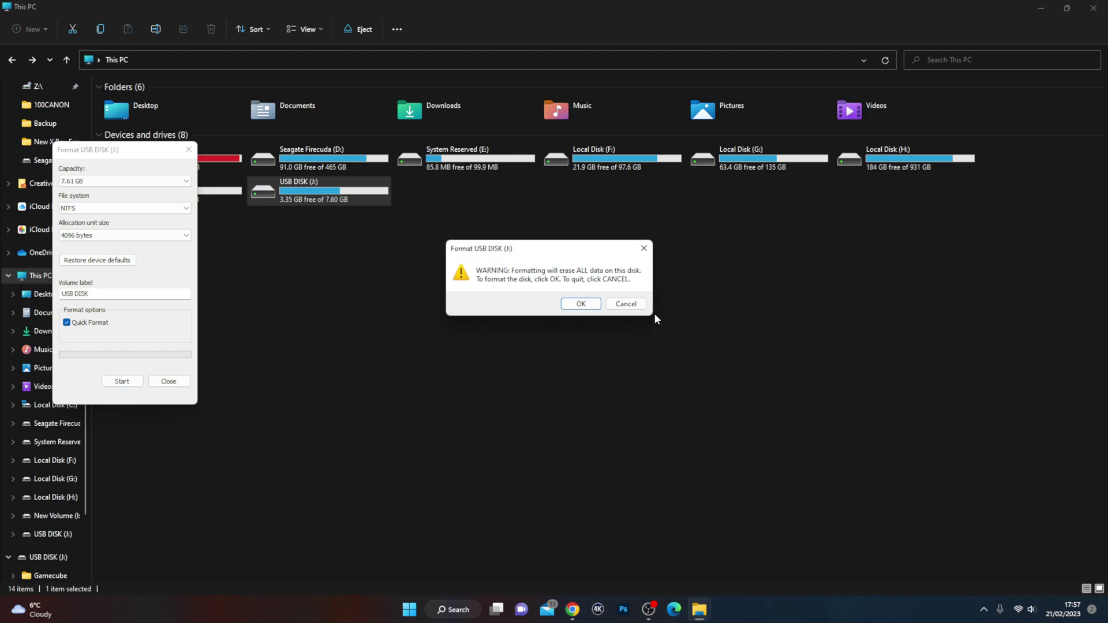
left_click(586, 308)
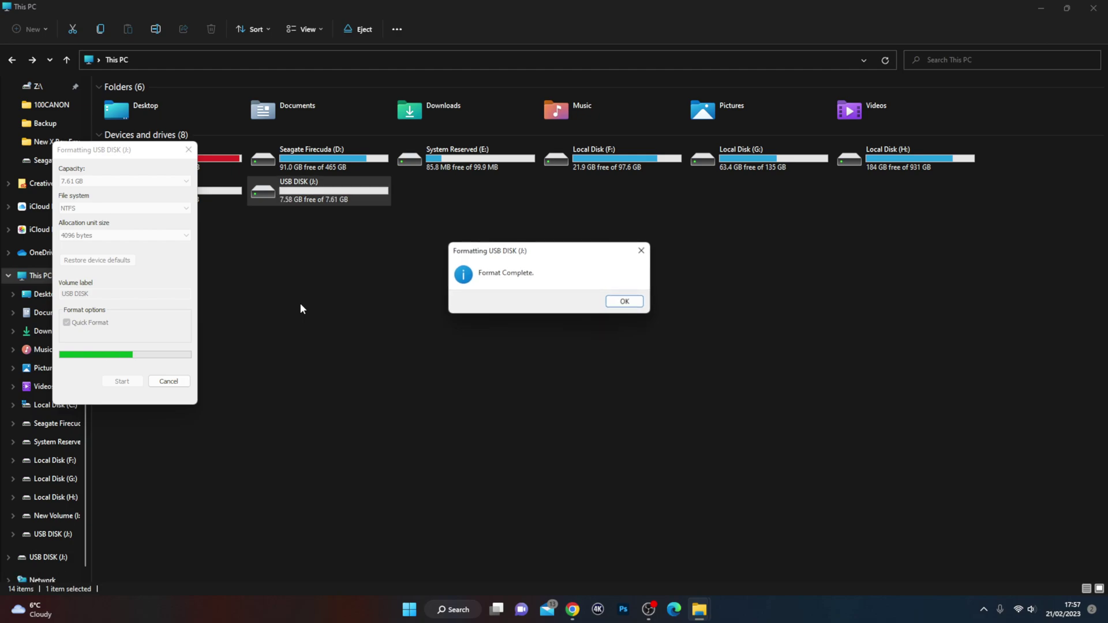
left_click(626, 301)
left_click(169, 381)
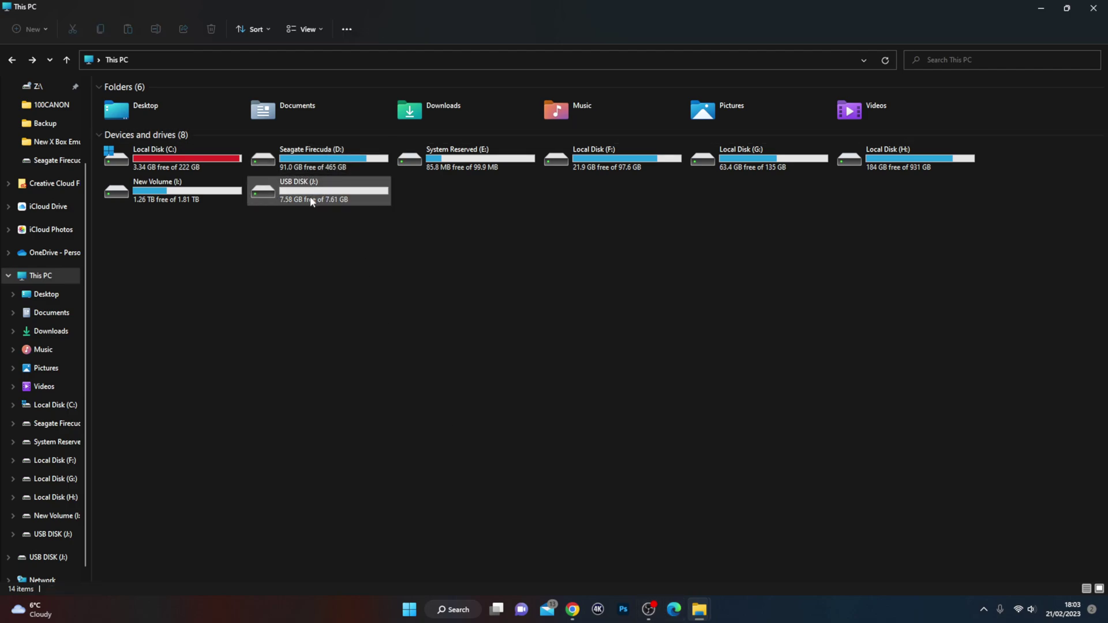
- Open the advanced security settings of USB DISK (J:) from its properties
right_click(299, 193)
left_click(383, 339)
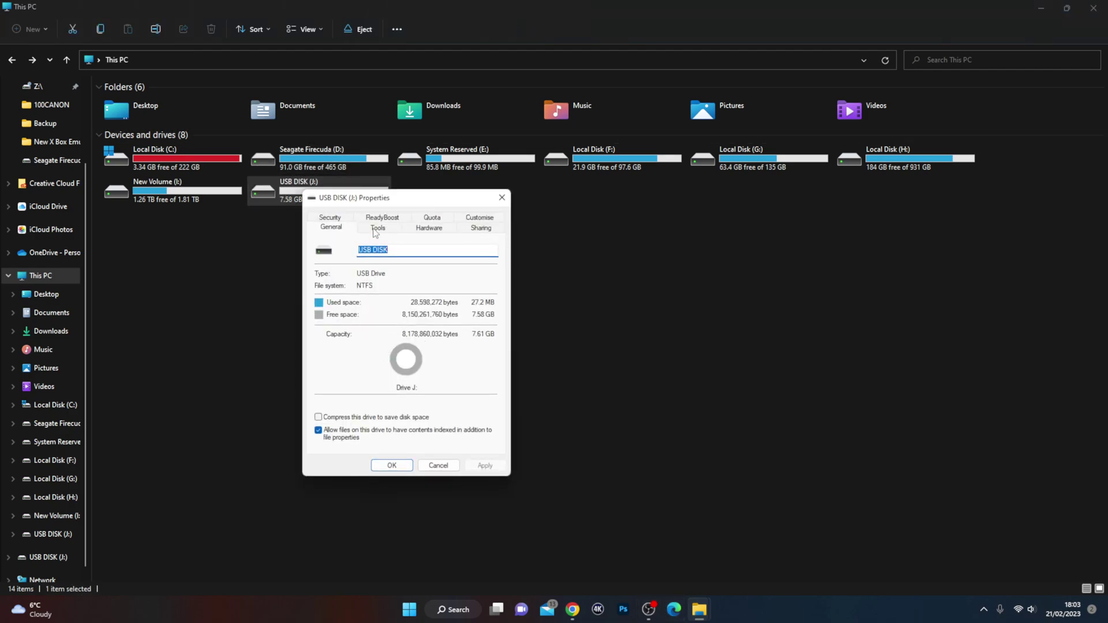
left_click(378, 228)
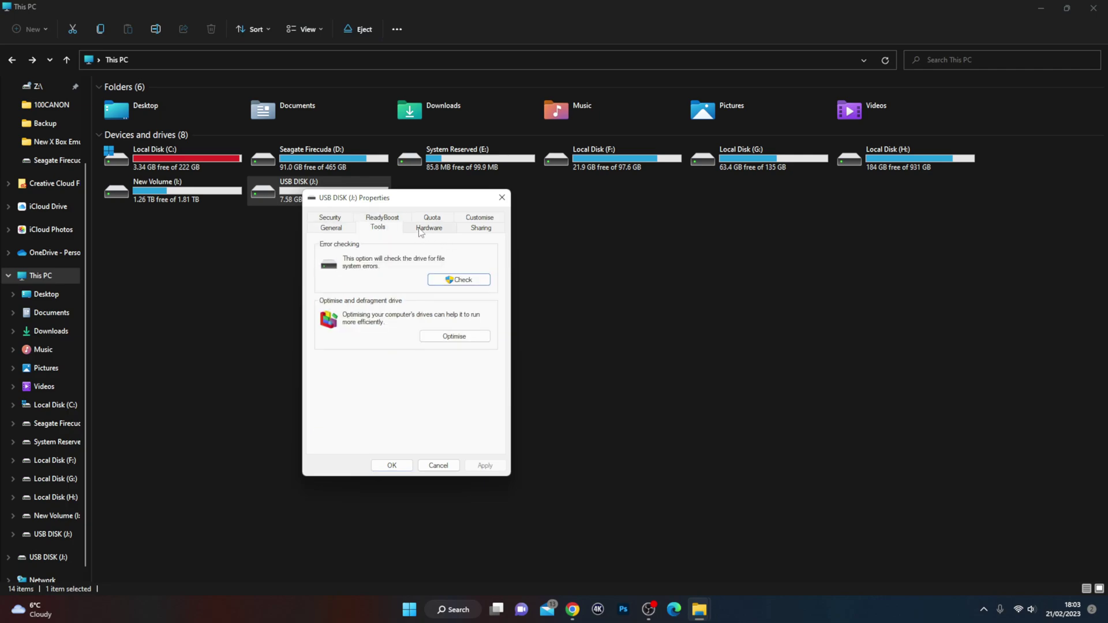
left_click(339, 221)
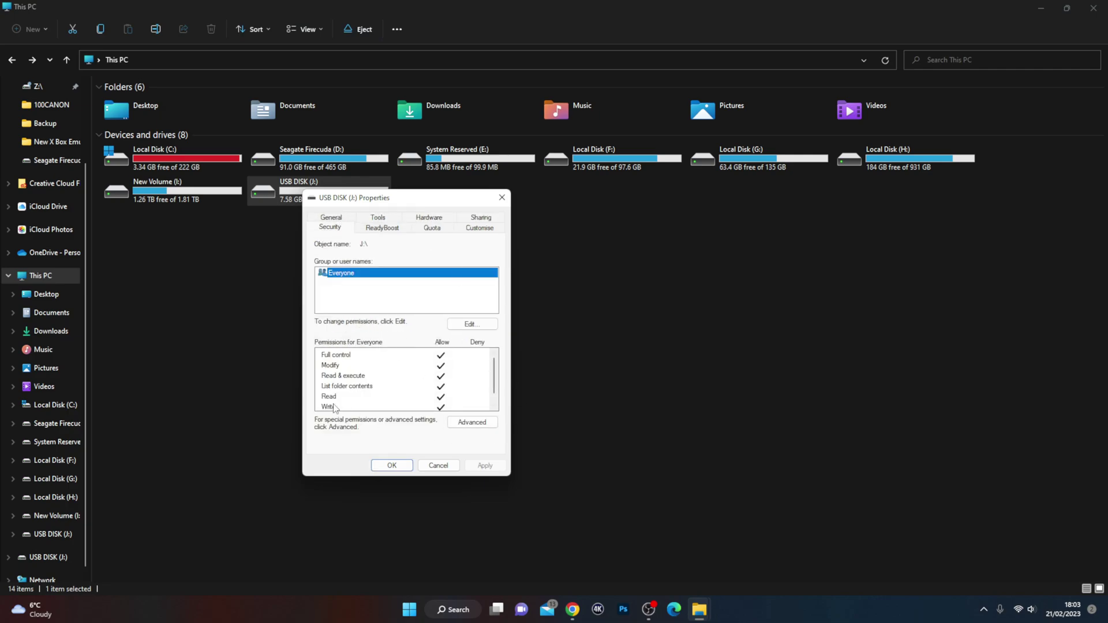
left_click(477, 427)
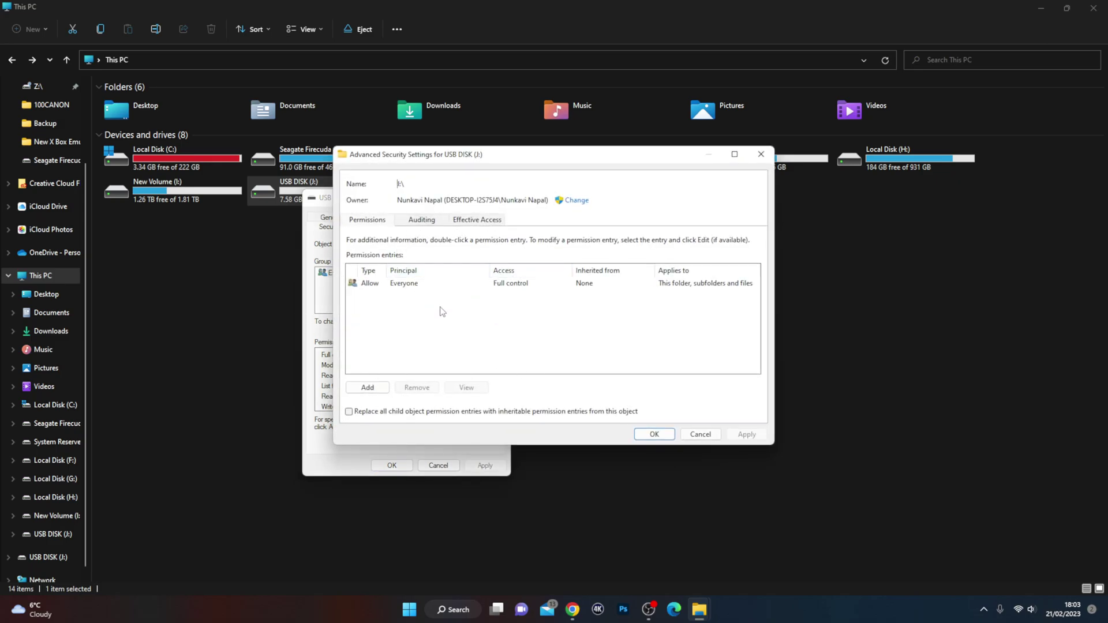
- Add a permission entry for the principal ALL APPLICATION PACKAGES that allows full control of the USB drive
left_click(367, 388)
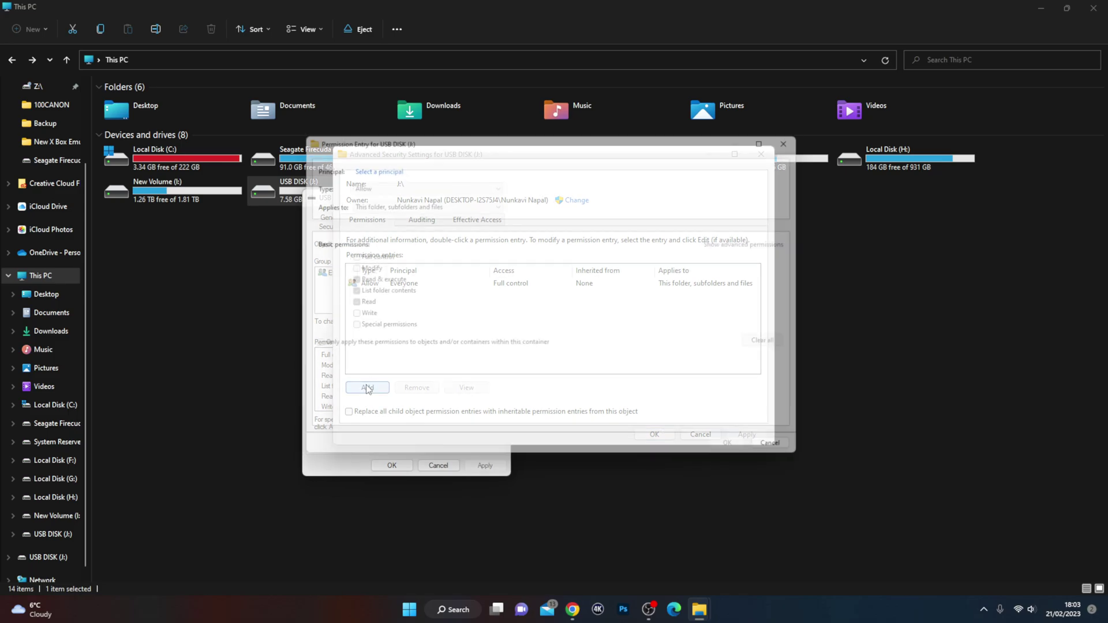
left_click(371, 168)
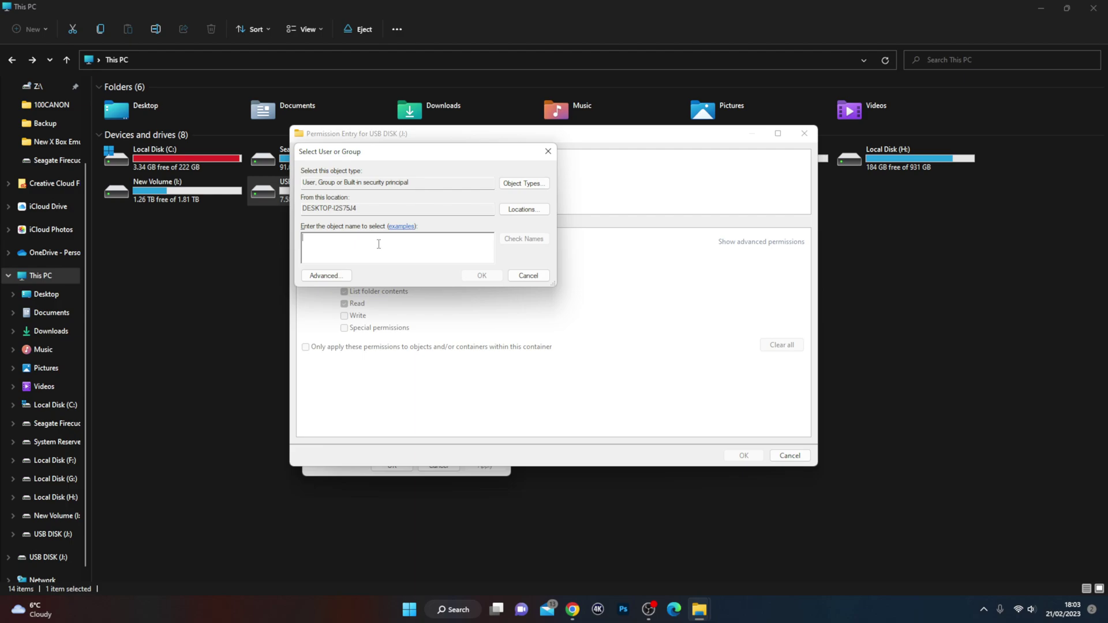
type("all application")
type("pa")
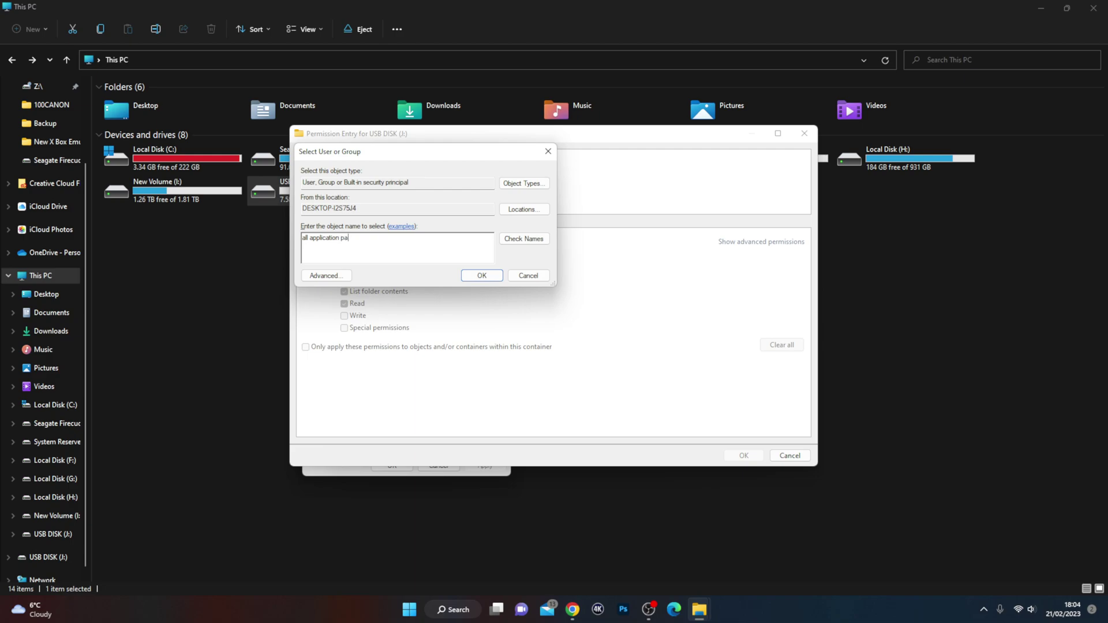
type("ckages")
left_click(523, 239)
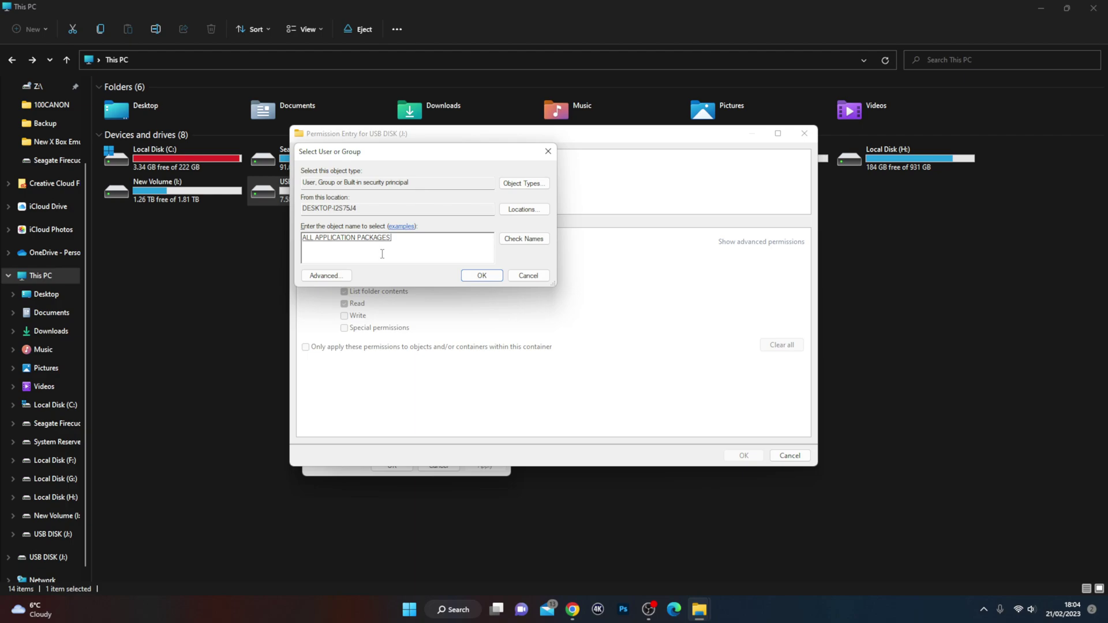
left_click(490, 279)
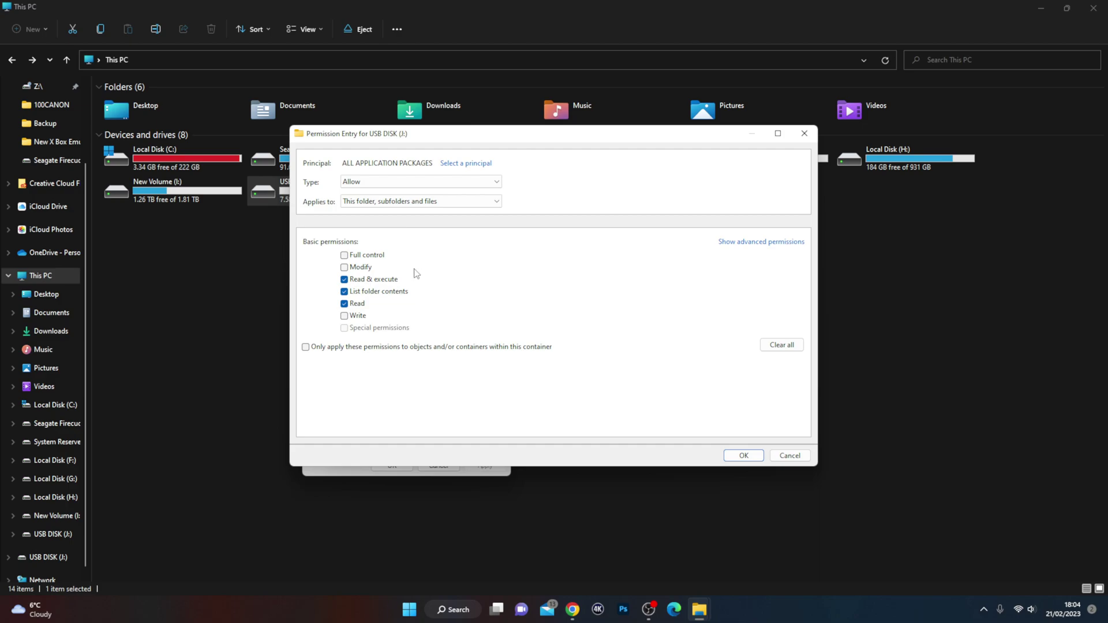
left_click(344, 255)
left_click(746, 457)
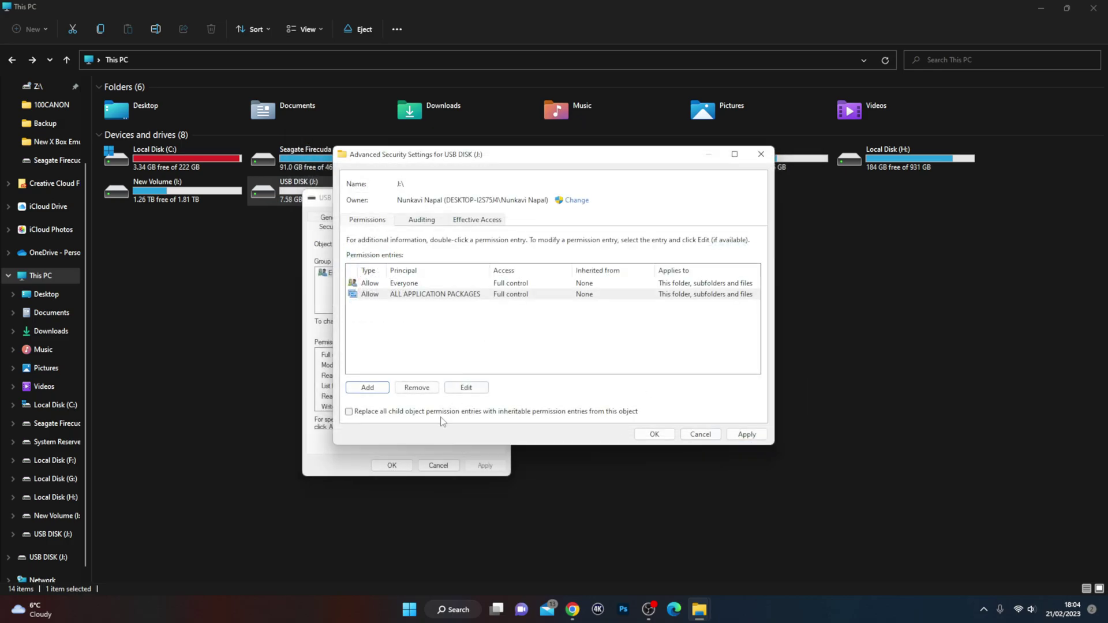
- Replace all child object permission entries with inheritable ones from the USB drive, apply the security changes and close the drive's properties
left_click(374, 413)
left_click(654, 434)
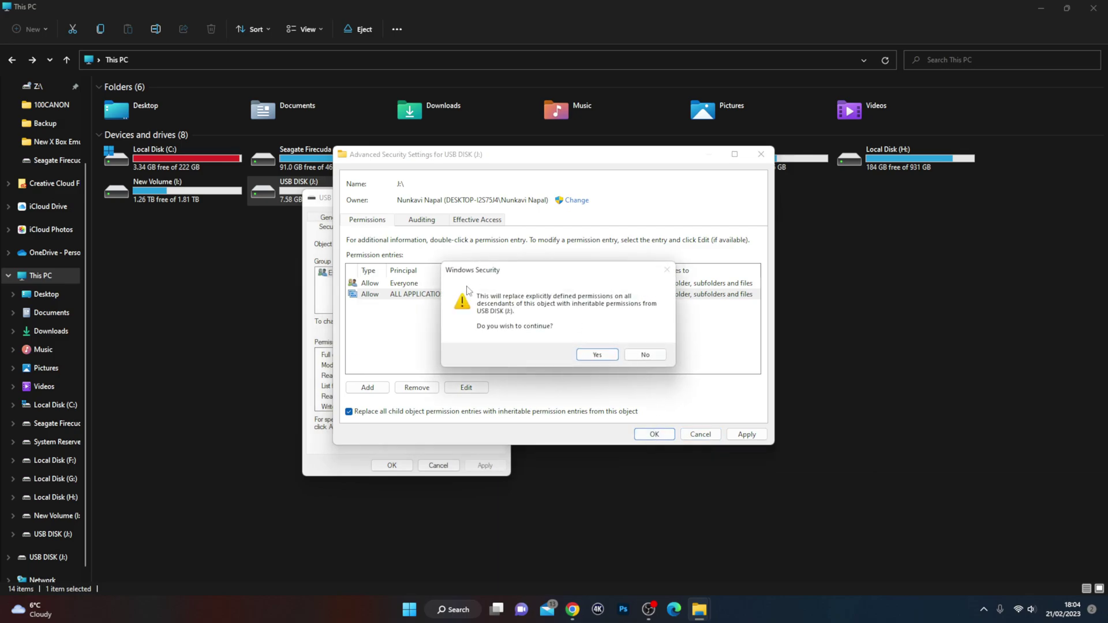
left_click(597, 355)
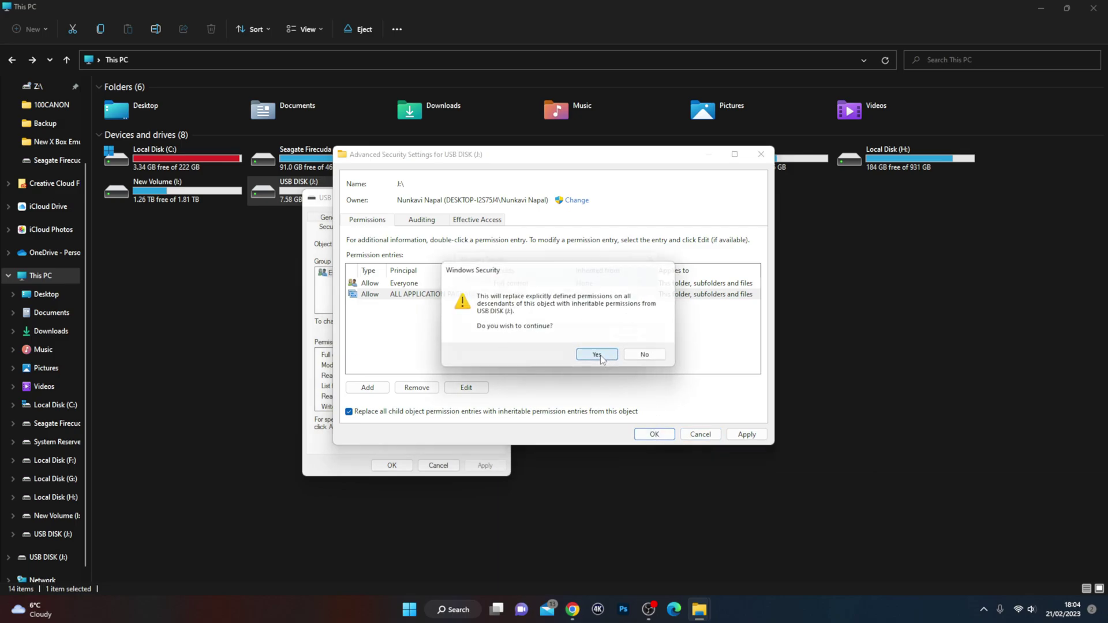
left_click(594, 364)
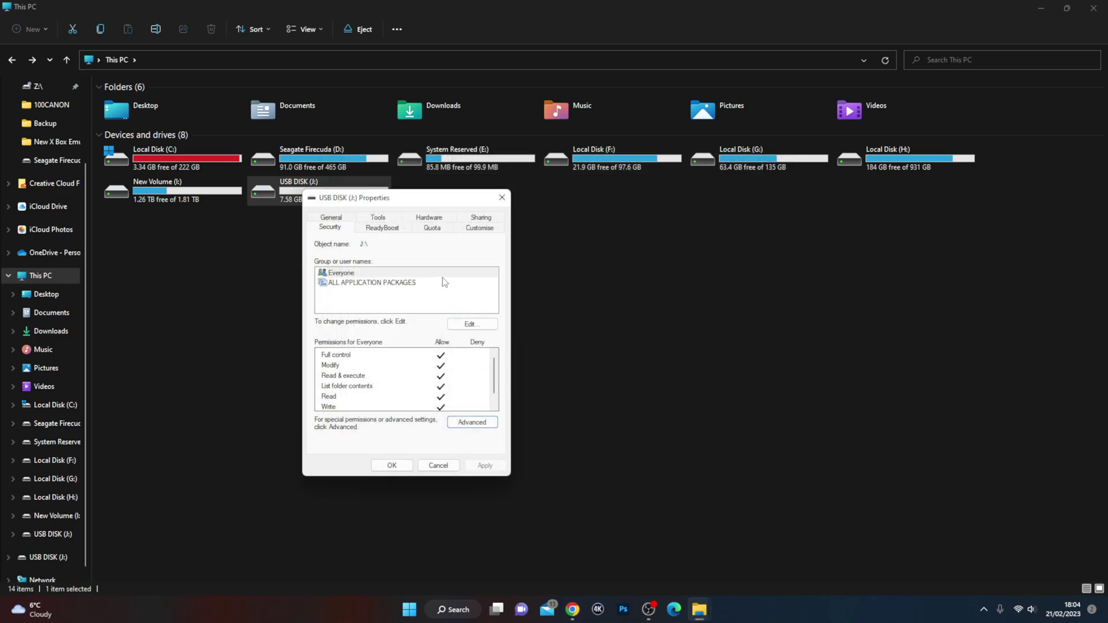
left_click(393, 465)
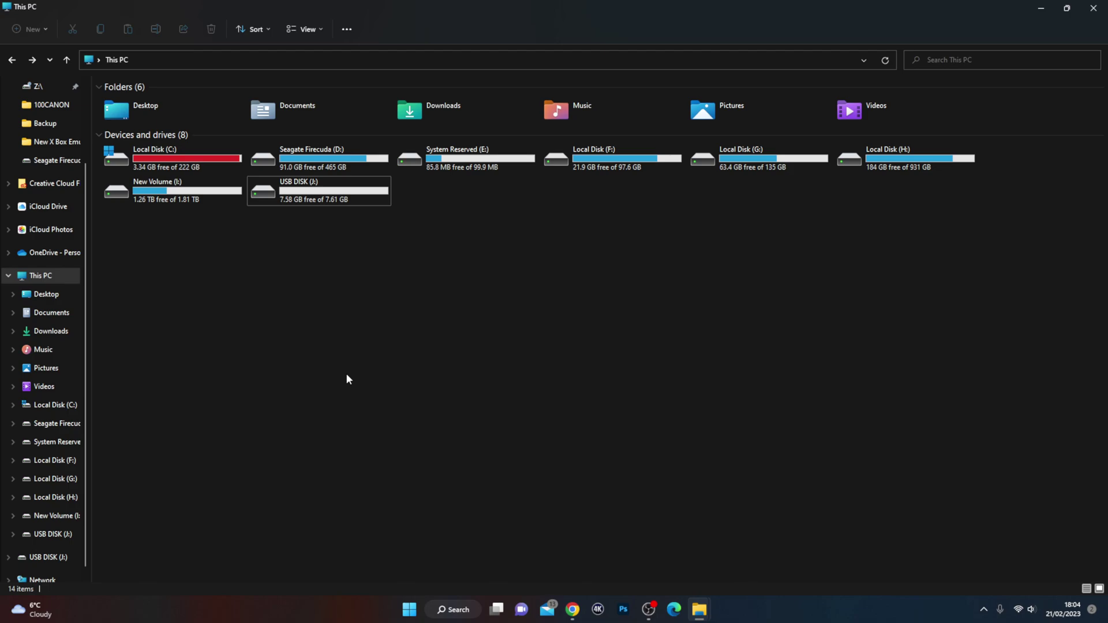
- Create a folder named Dolphin in the root of USB DISK (J:)
double_click(300, 191)
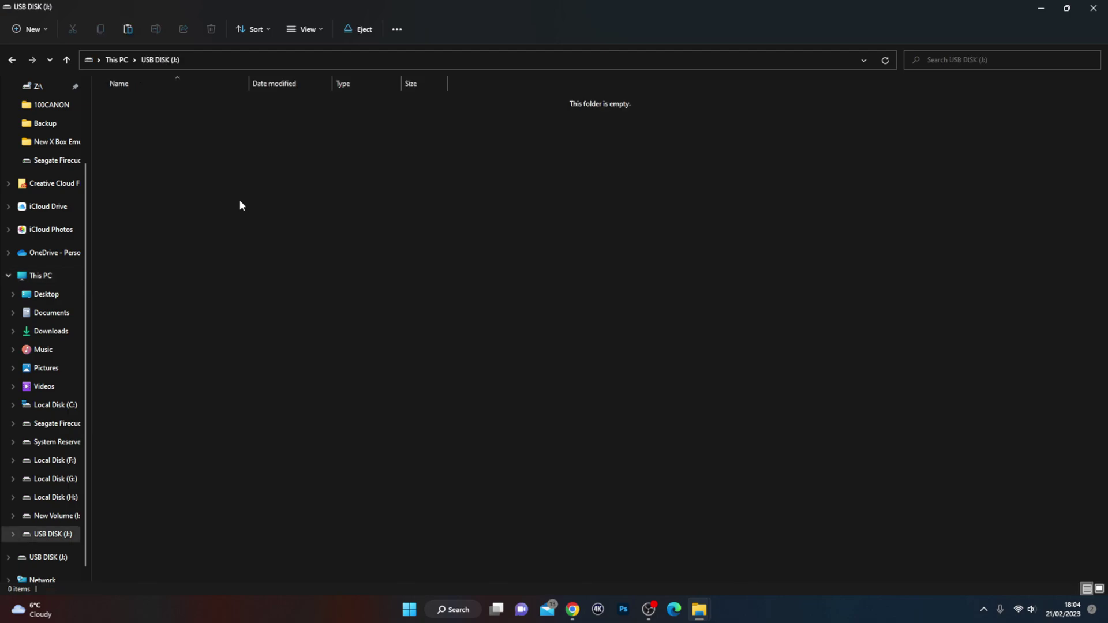
right_click(241, 202)
mouse_move(285, 296)
left_click(437, 298)
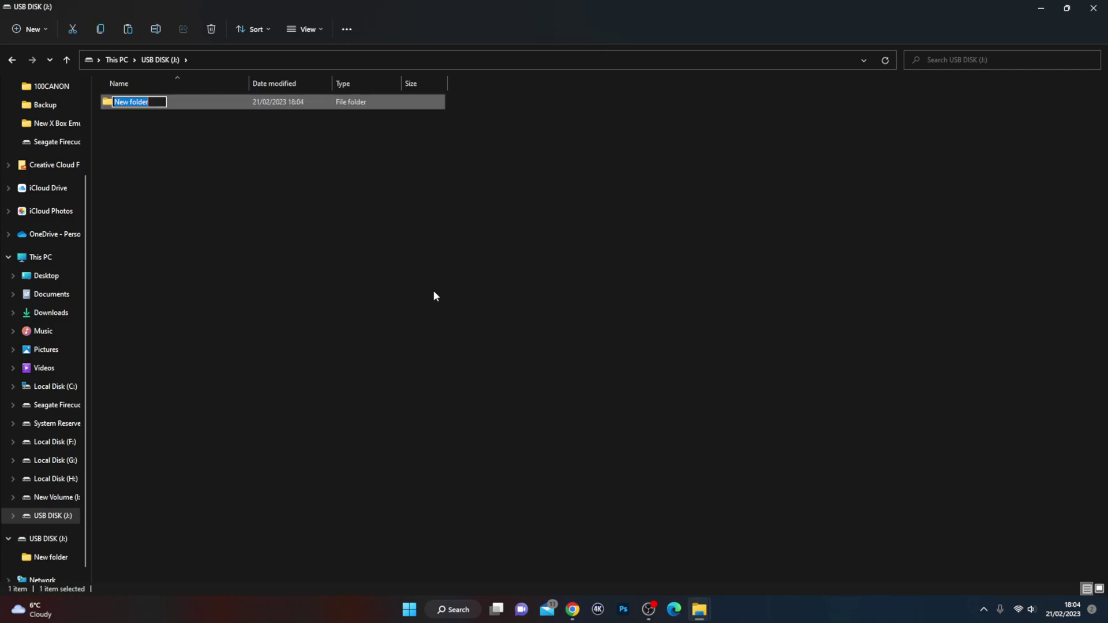
type("Gamee")
key("BackSpace")
type("cube")
key("ctrl+a")
type("Dolphin")
key("BackSpace")
key("BackSpace")
key("BackSpace")
key("BackSpace")
type("phin")
key("BackSpace")
key("BackSpace")
type("in")
left_click(433, 290)
- Create a second folder named Gamecube Games in the root of USB DISK (J:)
right_click(257, 203)
mouse_move(329, 314)
left_click(477, 324)
type("Gamecube Games")
left_click(476, 328)
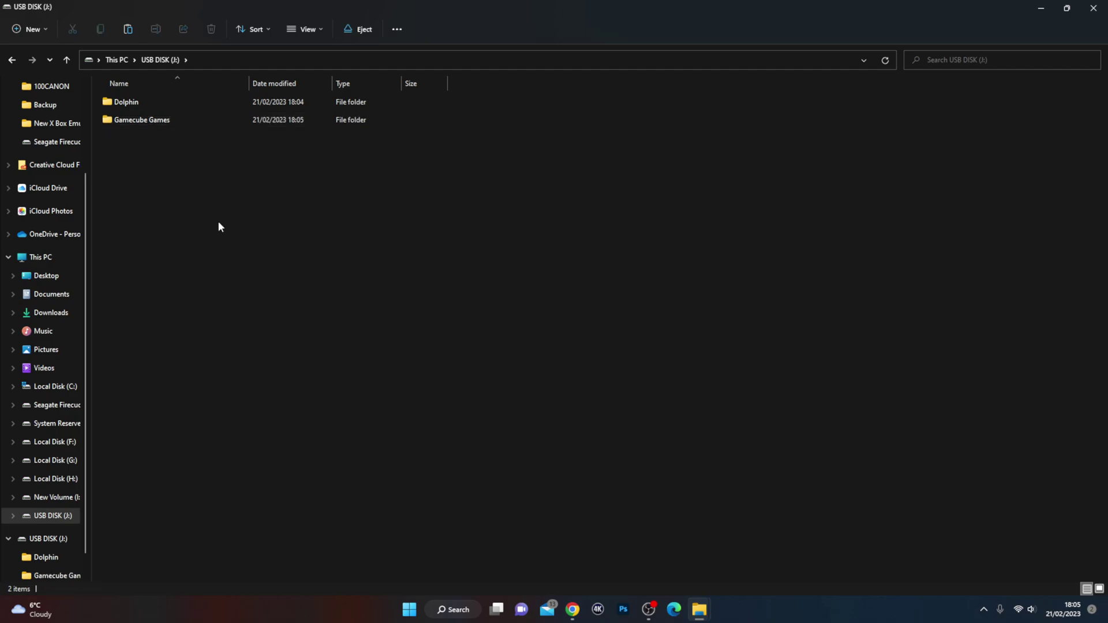
- Select the Super Mario Sunshine (USA).nkit and Mario Kart - Double Dash!! (USA).nkit files in Downloads and copy them
left_click(52, 314)
scroll(512, 280, "down", 3)
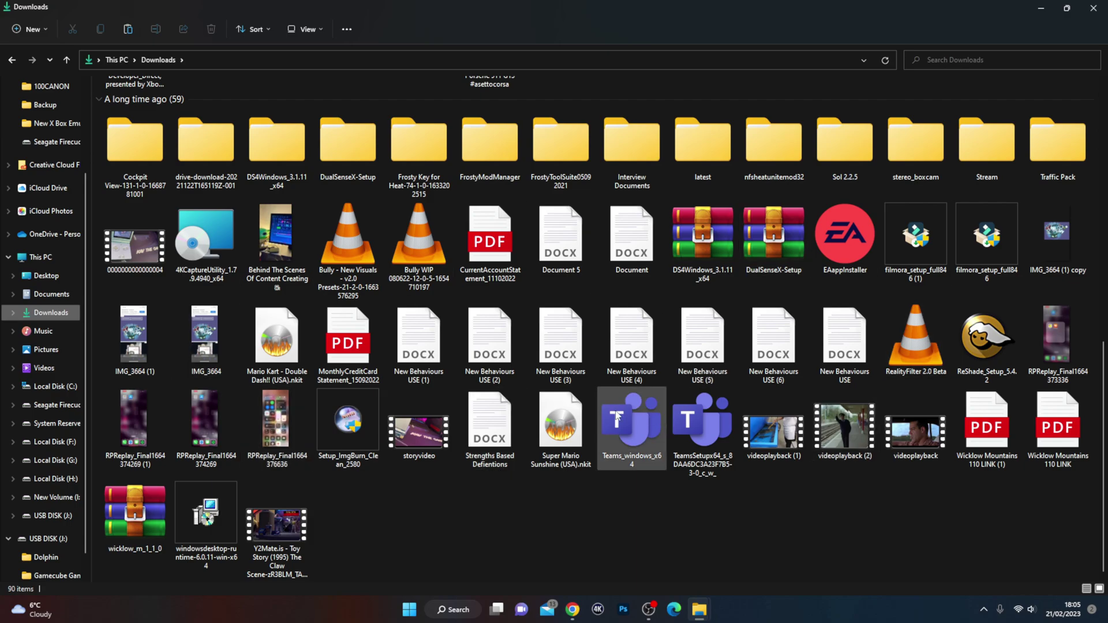
scroll(390, 319, "up", 5)
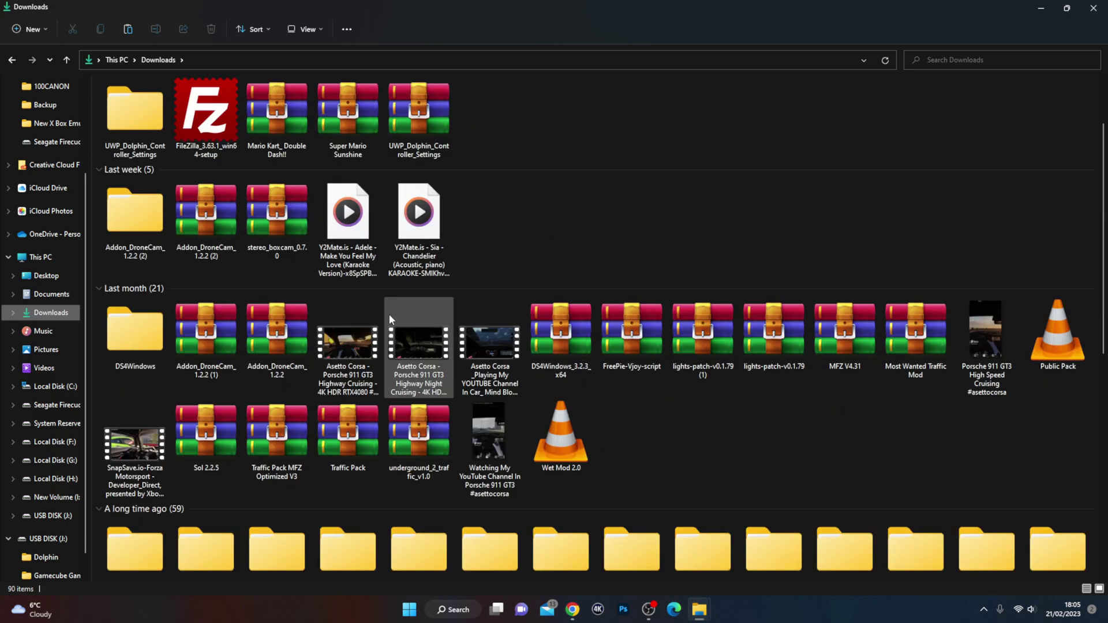
scroll(632, 341, "up", 1)
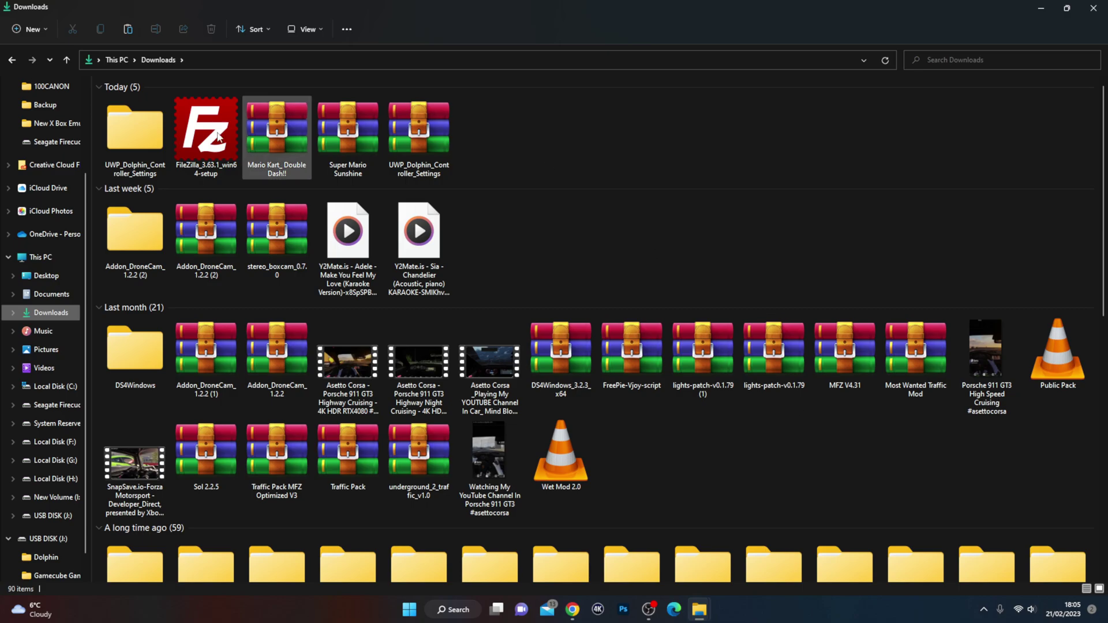
scroll(390, 237, "down", 7)
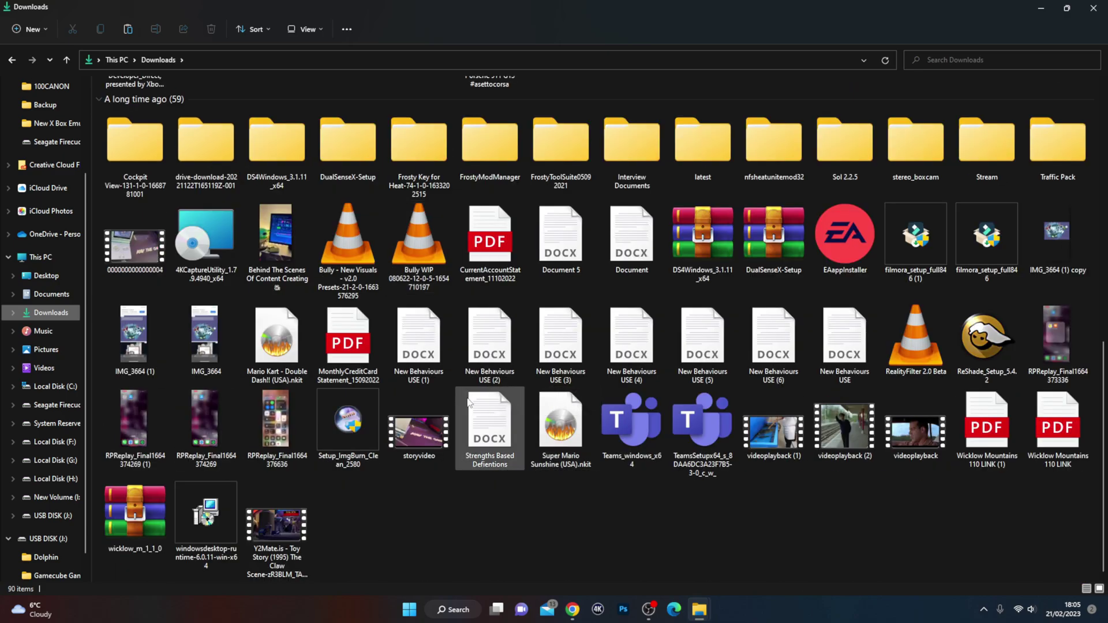
left_click(556, 440)
left_click(254, 356, "ctrl")
right_click(269, 350)
key("Escape")
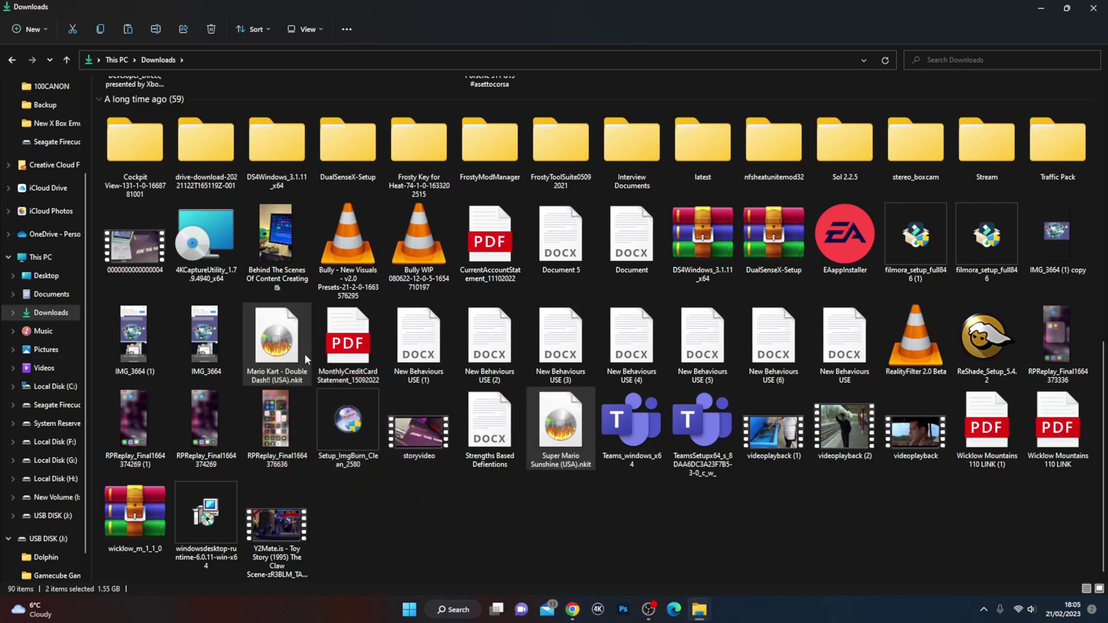
- Paste the copied disc images into the Gamecube Games folder on USB DISK (J:)
left_click(52, 515)
left_click(139, 120)
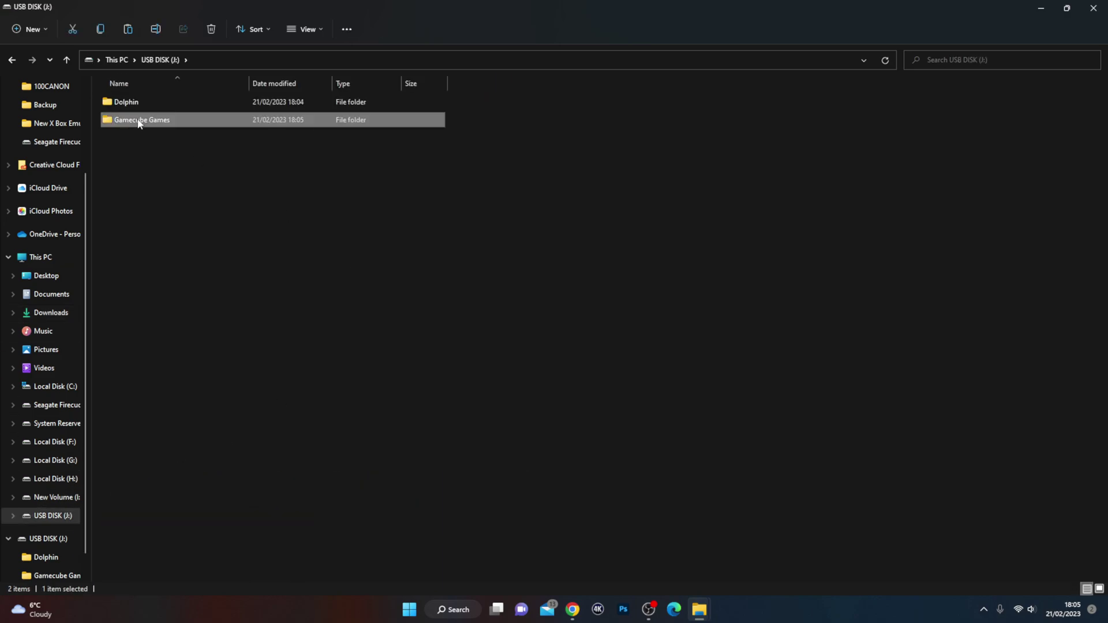
double_click(139, 122)
right_click(203, 176)
left_click(219, 191)
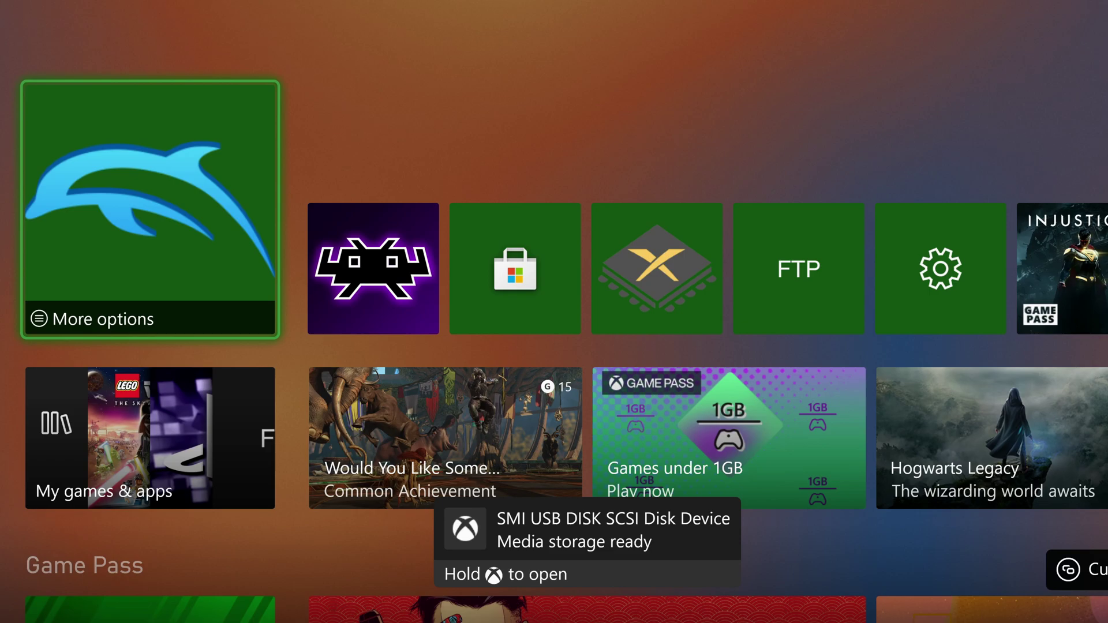
- Launch Dolphin on the Xbox and show the Paths & Folders section of its settings
key("Return")
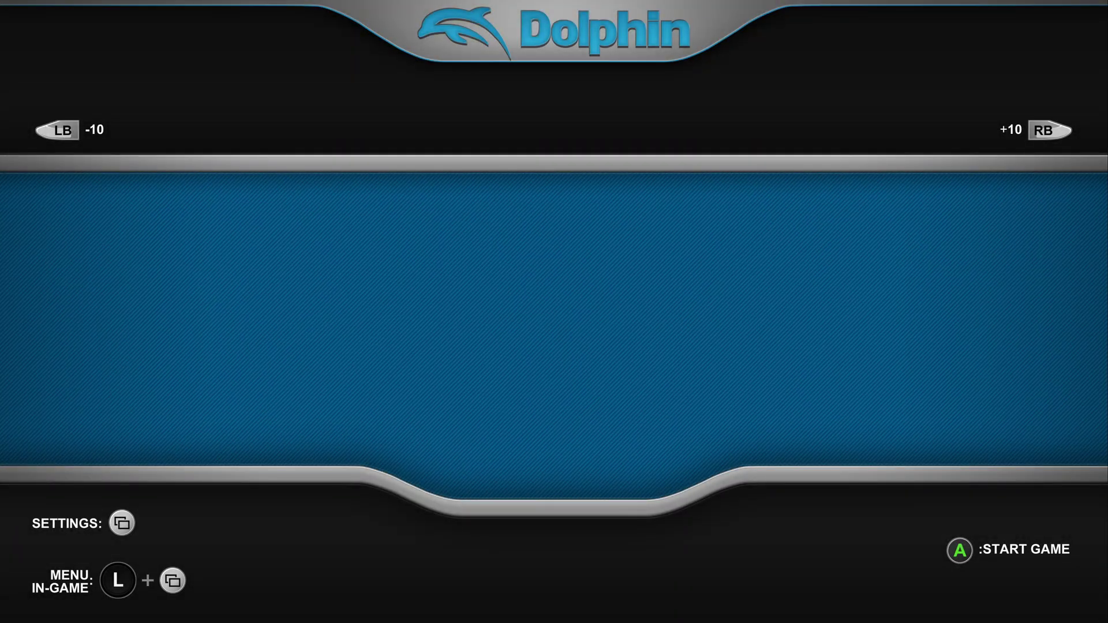
key("Tab")
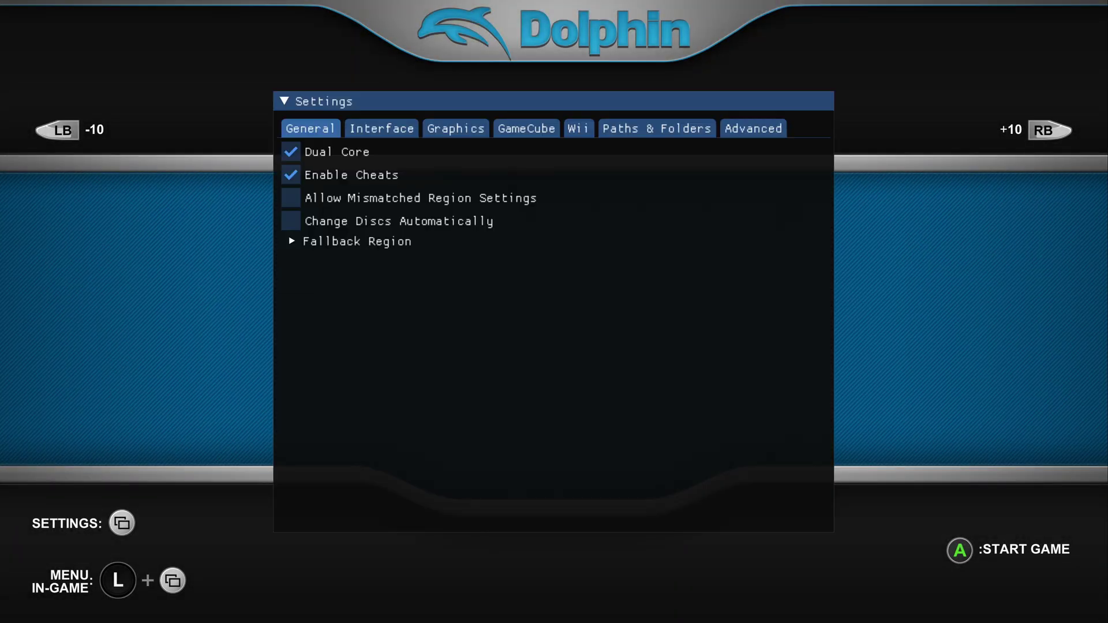
key("Up")
key("Right")
key("Right")
key("Right")
key("Right")
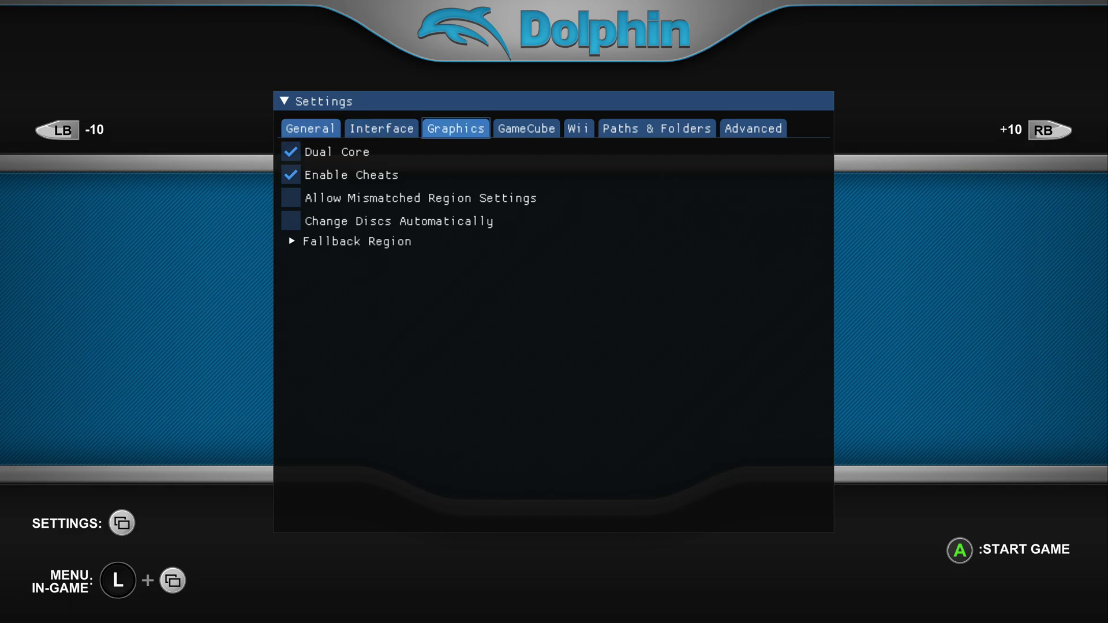
key("Right")
key("Return")
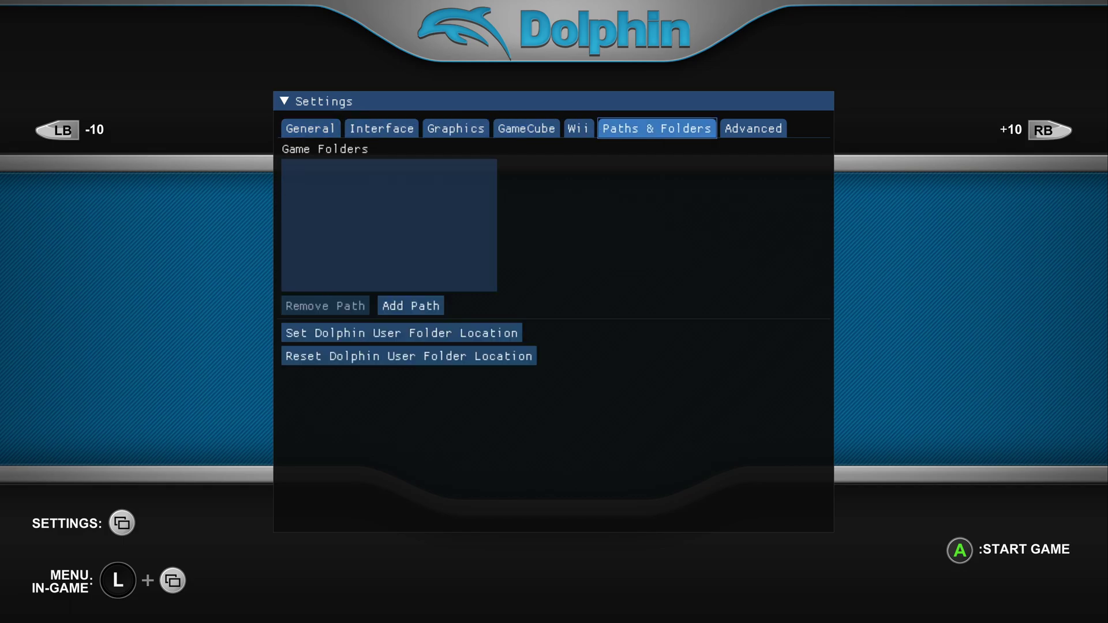
- Add the Dolphin folder on USB DISK (D:) as a game folder path
key("Down")
key("Return")
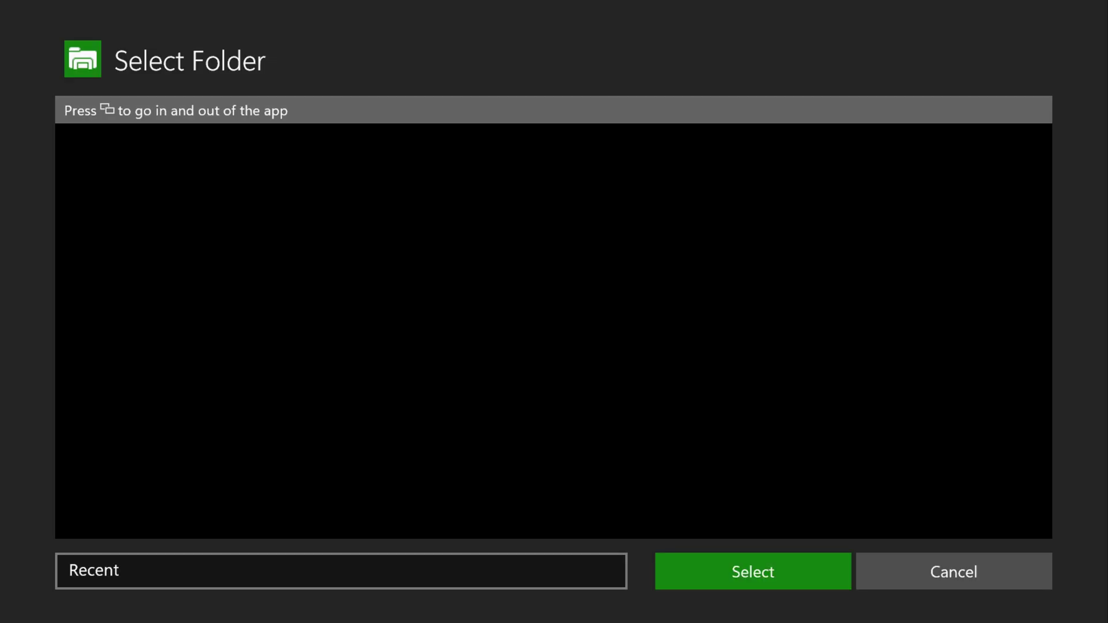
key("Down")
key("Down")
key("Return")
key("Right")
key("Left")
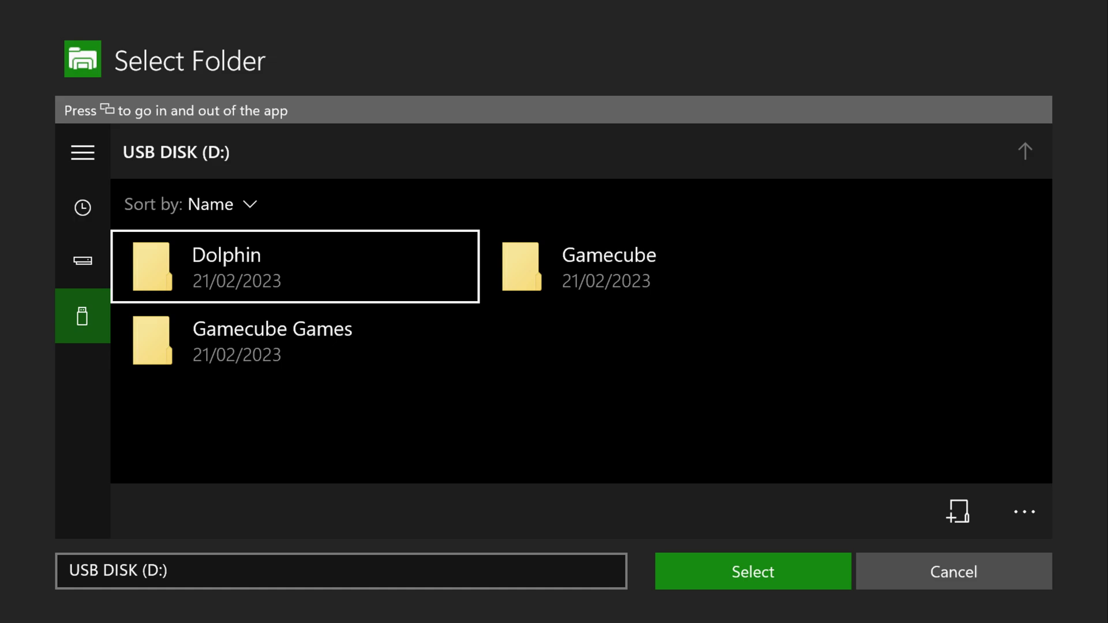
key("Return")
key("Down")
key("Left")
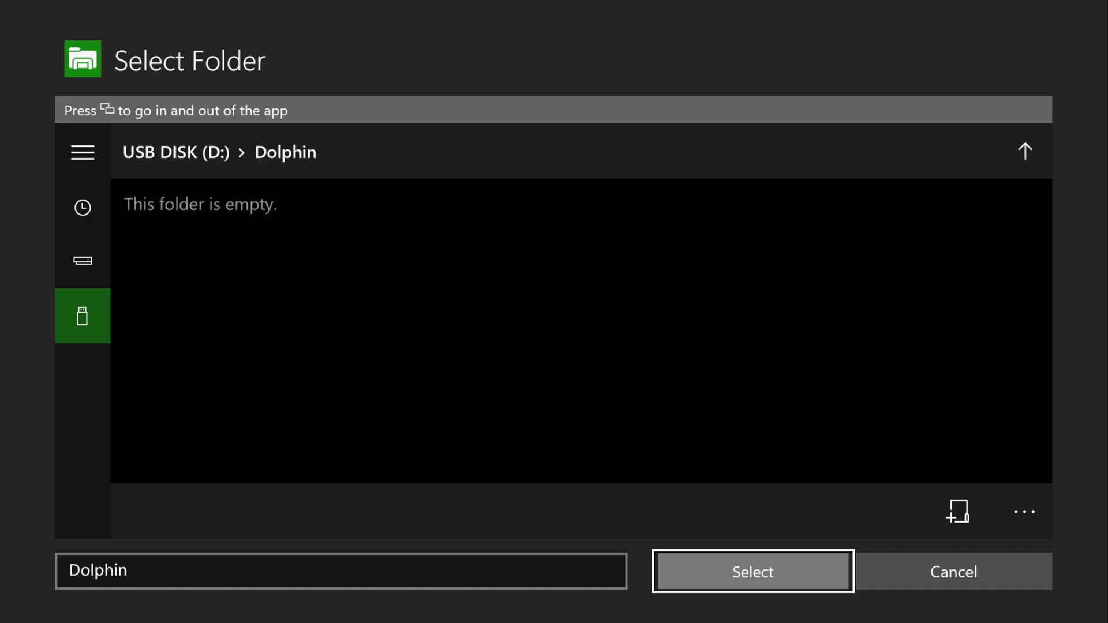
key("Return")
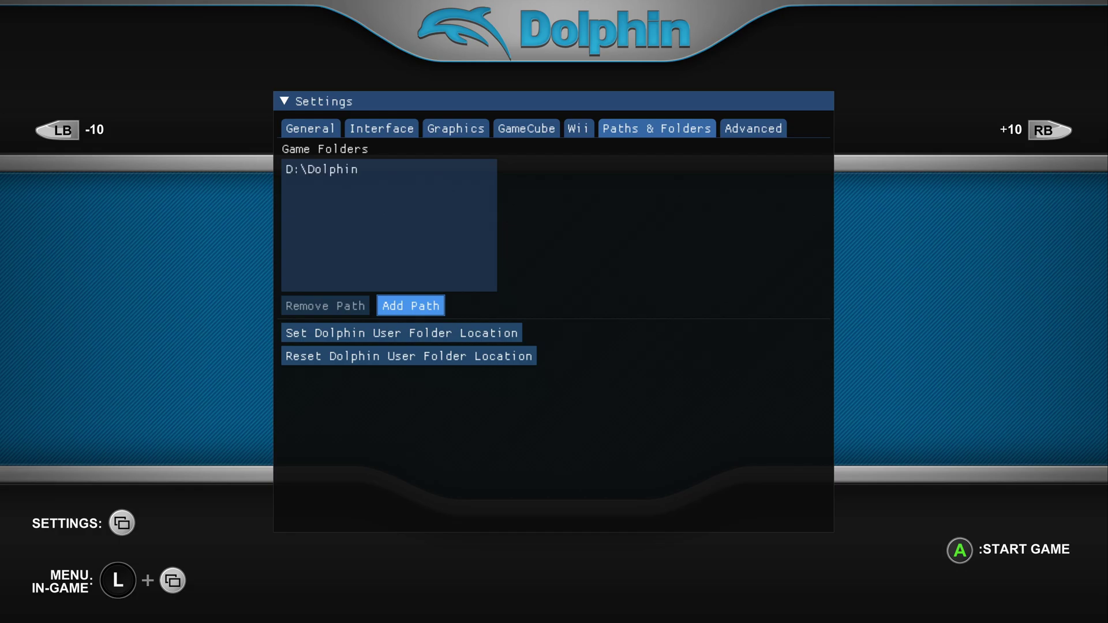
- Add the Gamecube Games folder on USB DISK (D:) as a second game folder path and close the settings
key("Return")
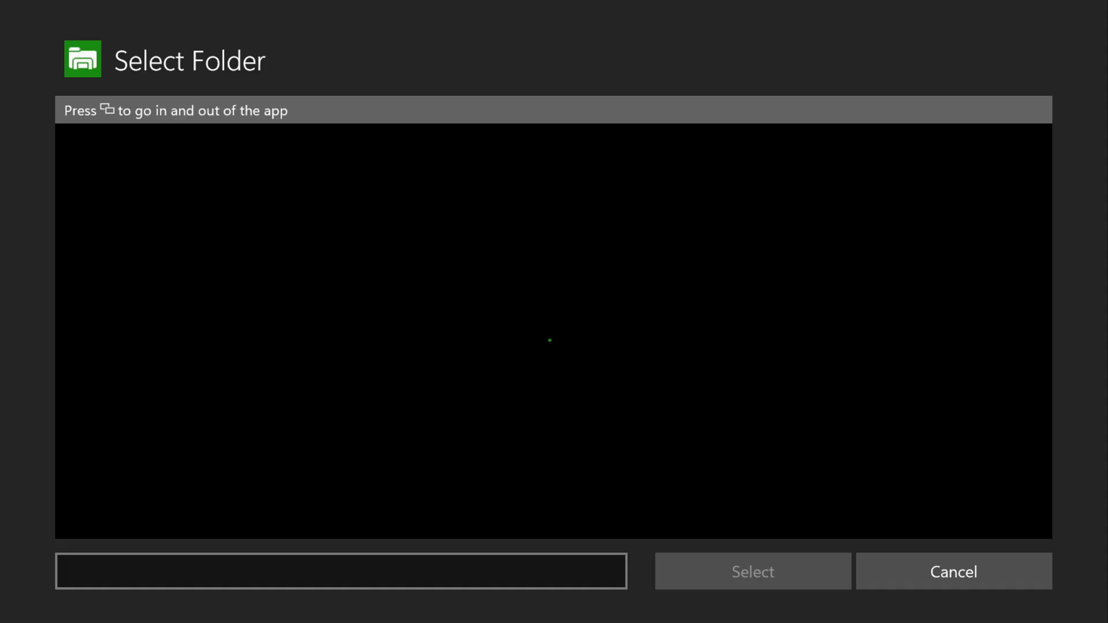
key("Down")
key("Down")
key("Down")
key("Return")
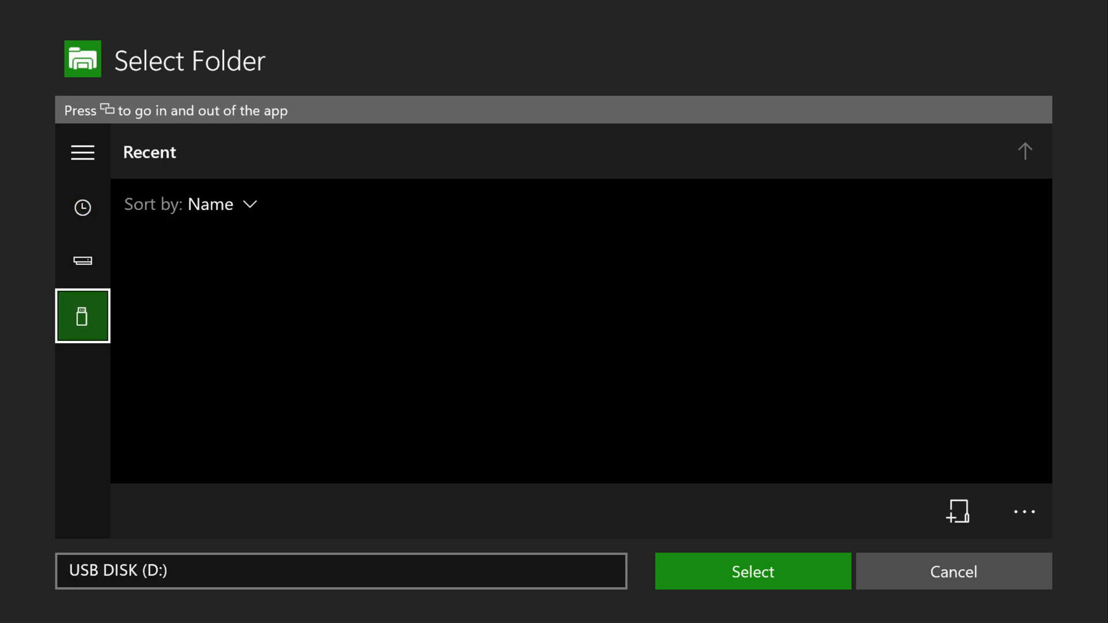
key("Down")
key("Return")
key("Down")
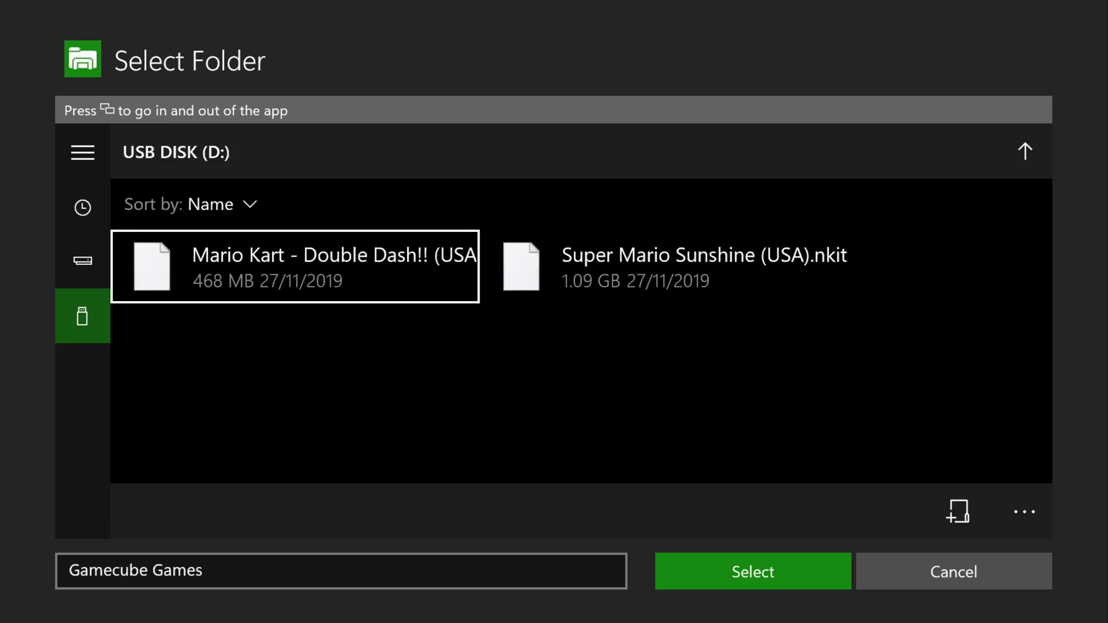
key("Down")
key("Down")
key("Left")
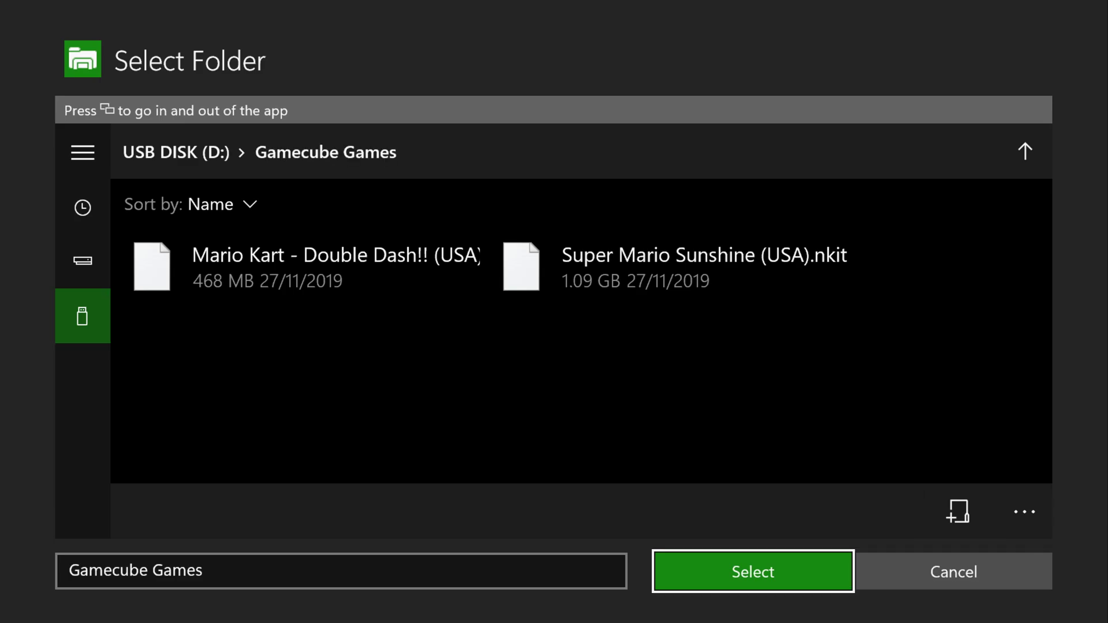
key("Return")
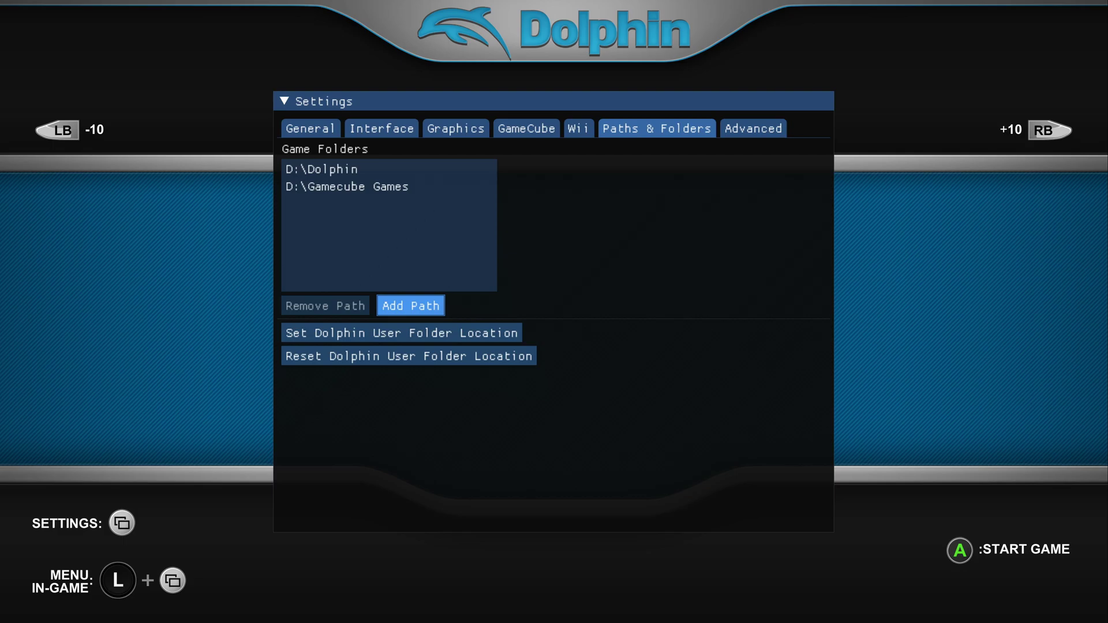
key("Escape")
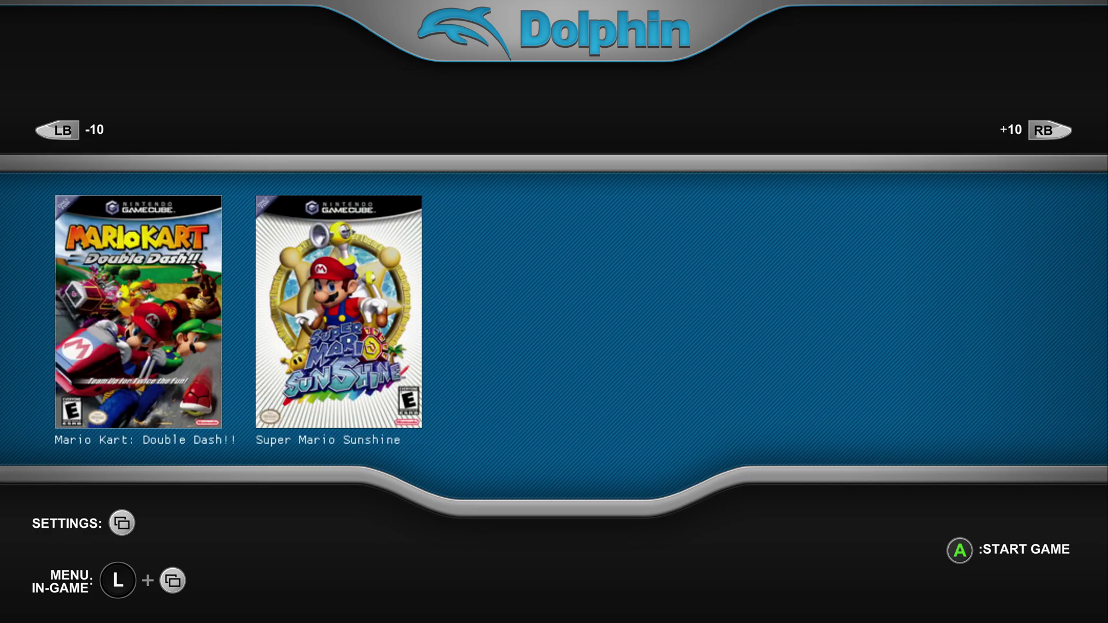
- Reopen the settings and look over the Graphics options
key("Escape")
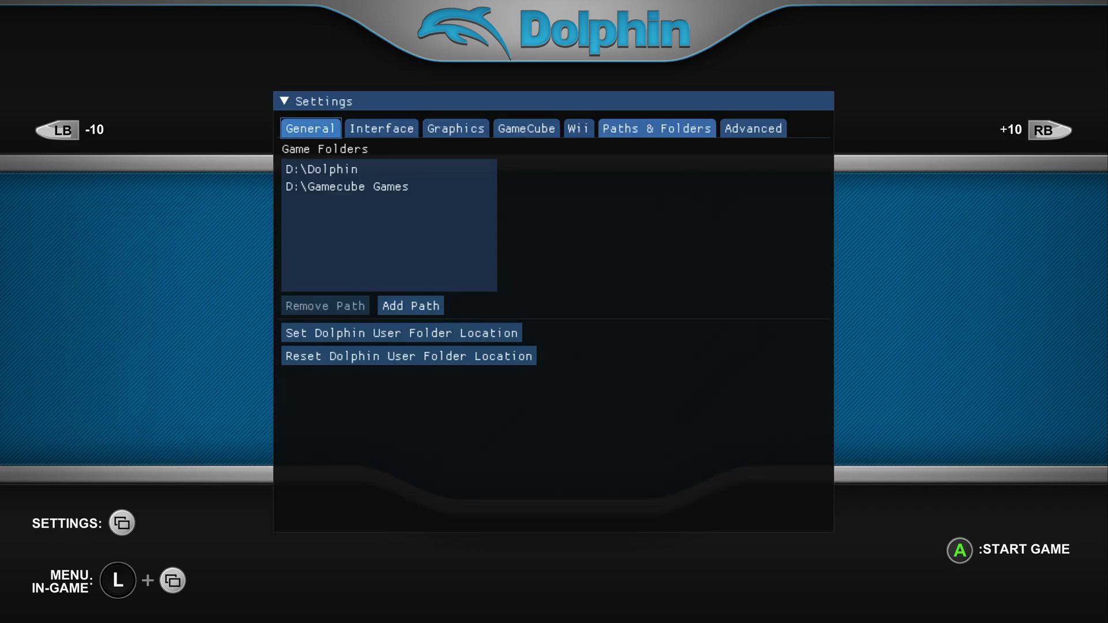
key("Right")
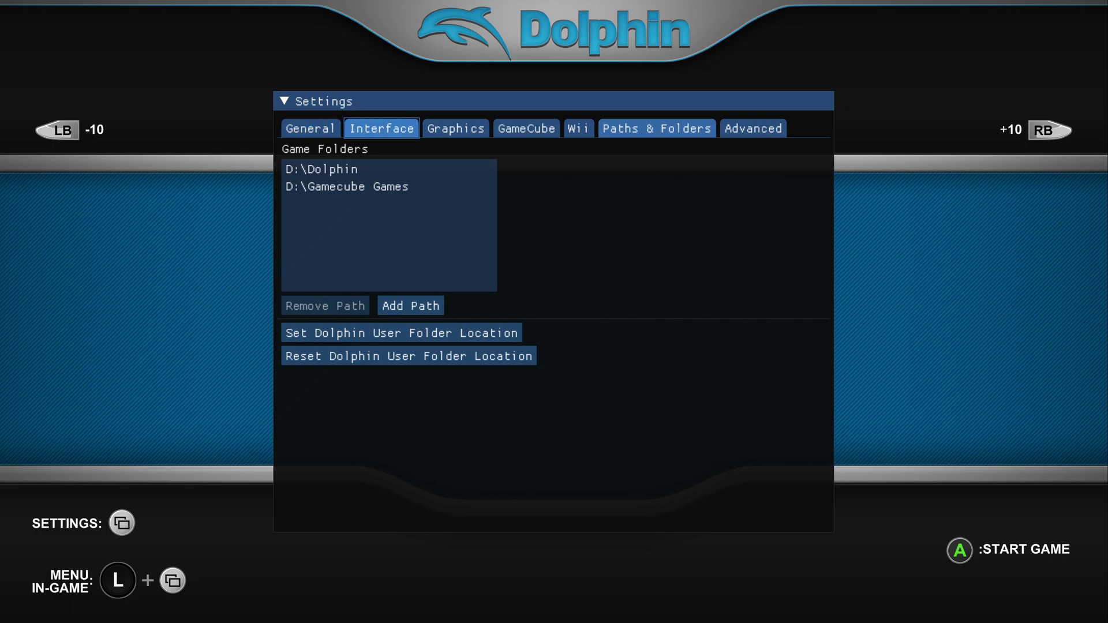
key("Right")
key("Return")
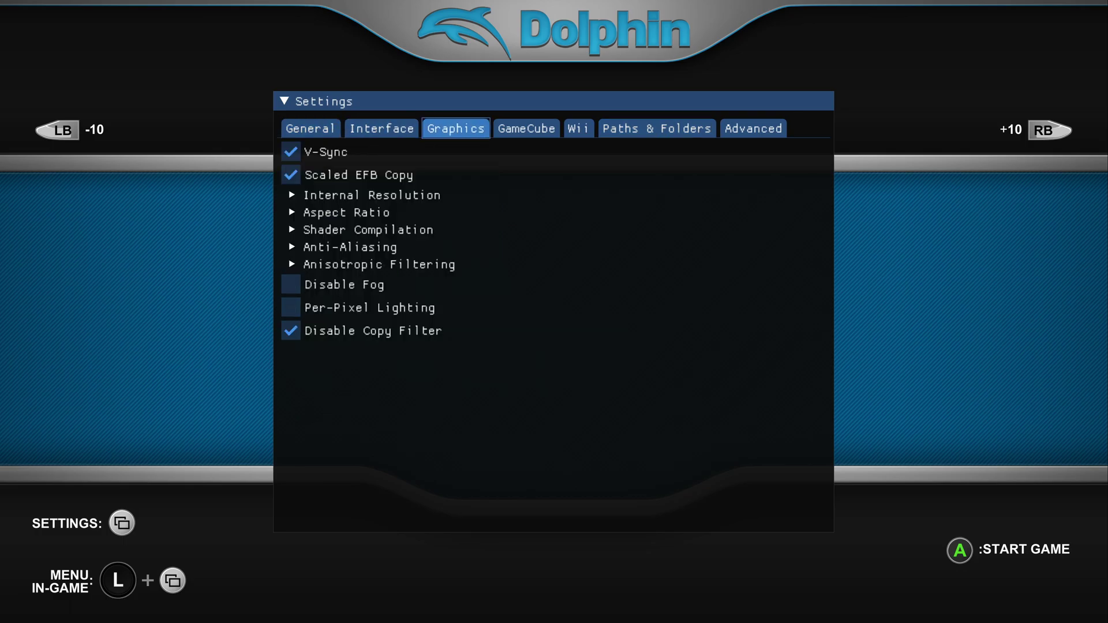
key("Down")
key("Down")
key("Up")
- Expand Slot A in the GameCube settings and check its memory device options
key("Right")
key("Right")
key("Right")
key("Return")
key("Down")
key("Down")
key("Return")
key("Up")
key("Up")
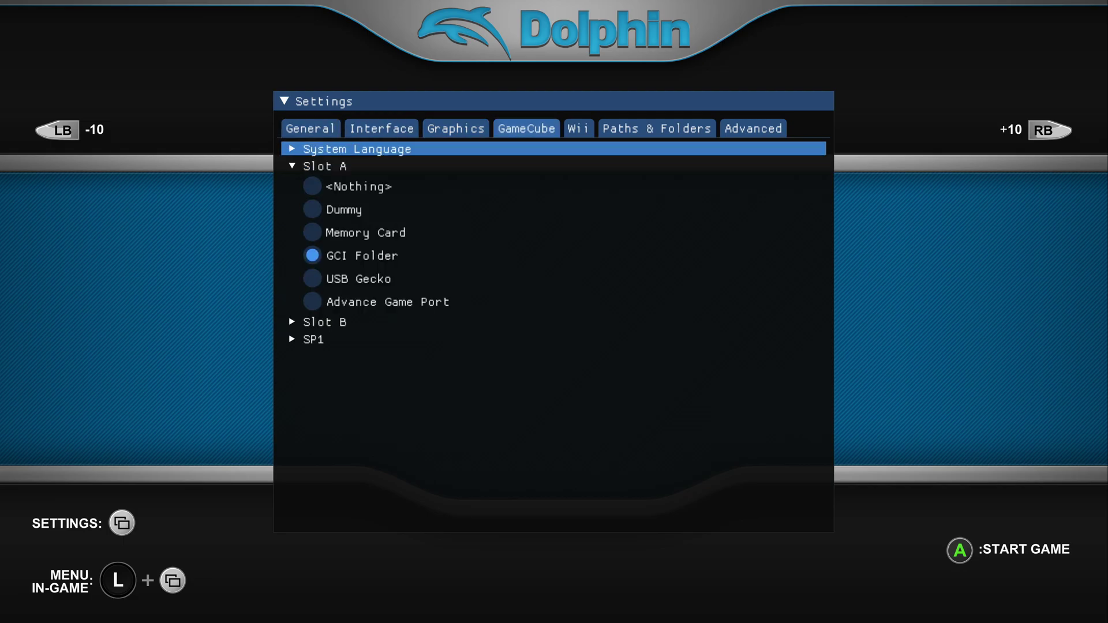
- Go back through the General and Interface settings to Graphics and expand the Internal Resolution choices
key("Right")
key("Right")
key("Left")
key("Left")
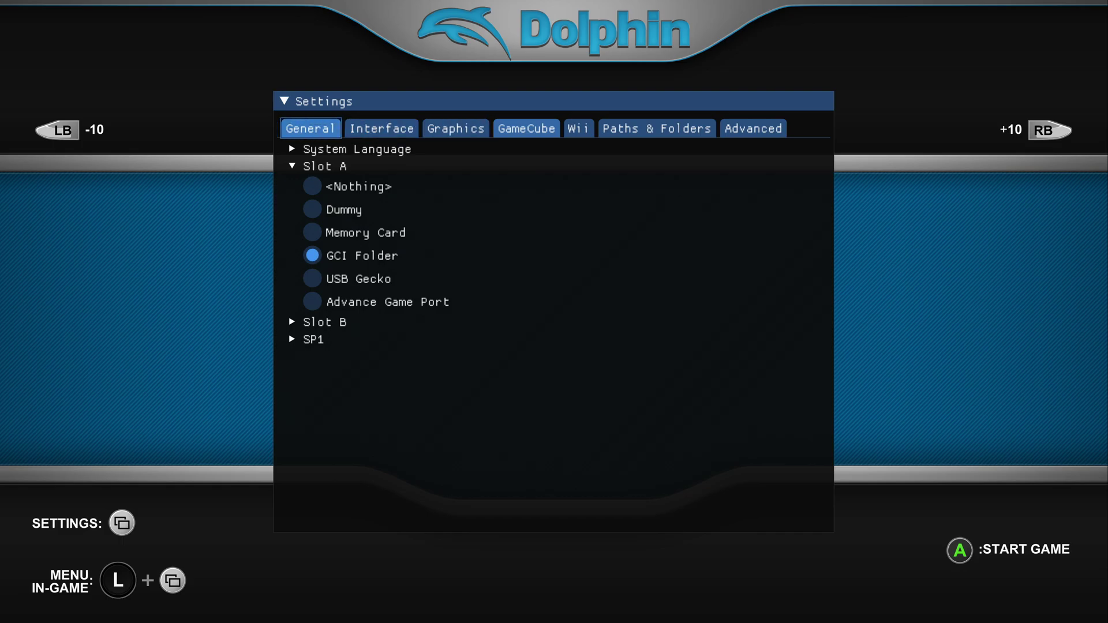
key("Return")
key("Right")
key("Return")
key("Right")
key("Return")
key("Down")
key("Down")
key("Down")
key("Return")
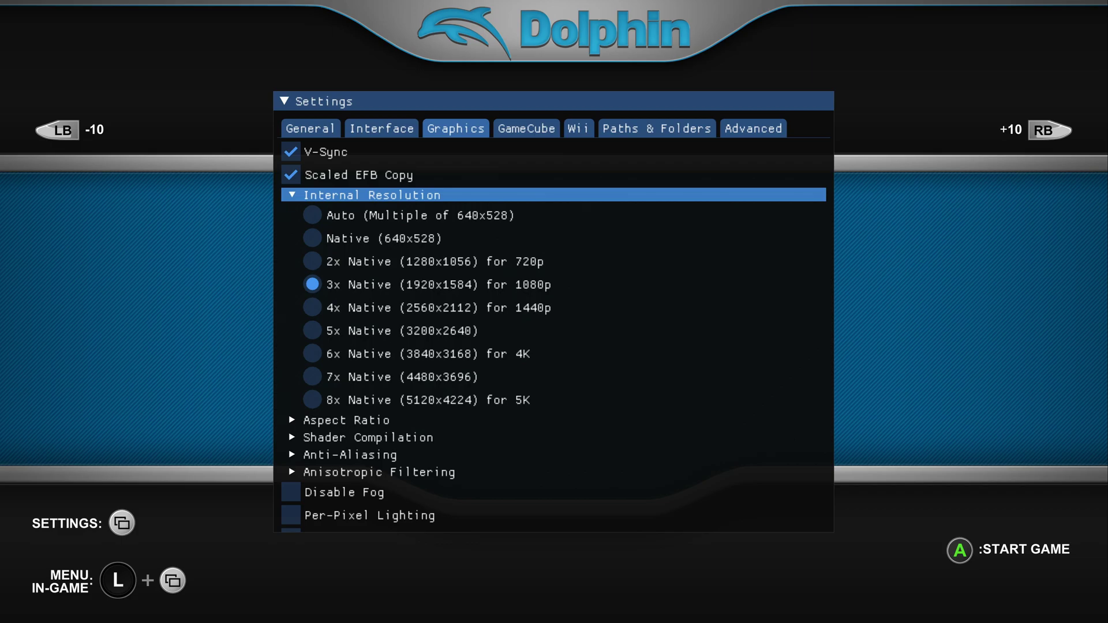
- Review the internal resolution options, comparing 3x Native for 1080p with 6x Native for 4K
key("Down")
key("Down")
key("Down")
key("Down")
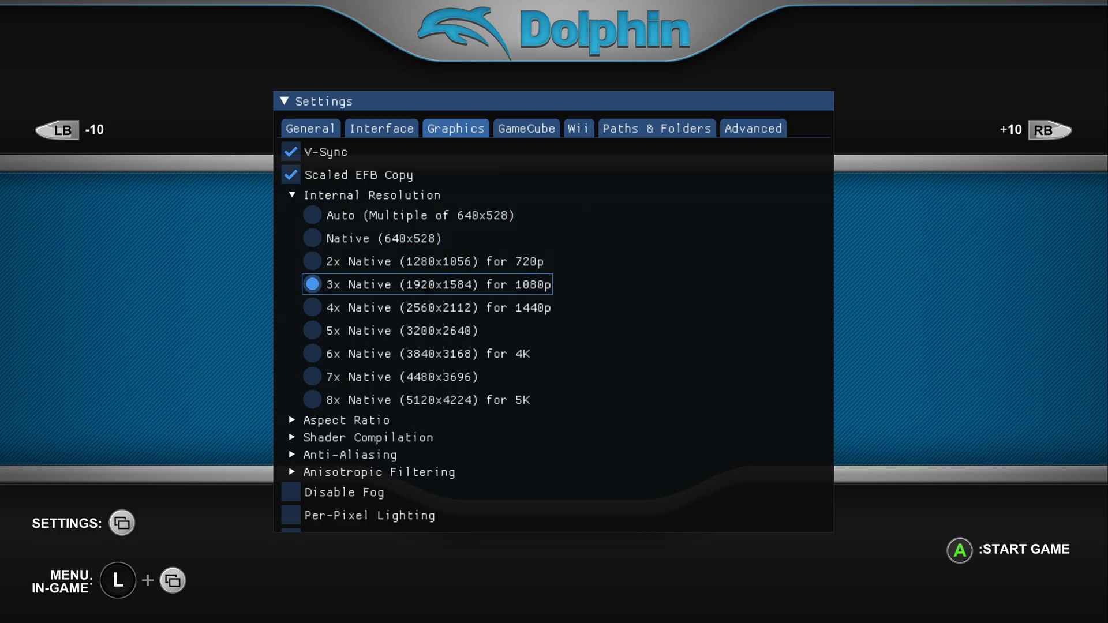
key("Down")
key("Down")
key("Down")
key("Down")
key("Down")
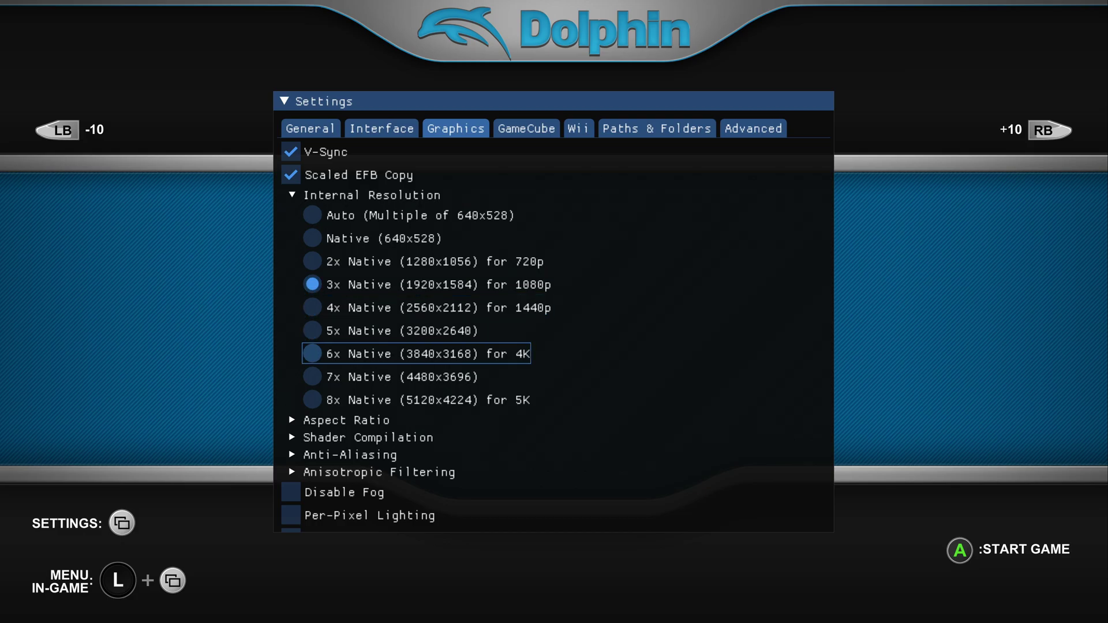
key("Up")
key("Up")
key("Up")
key("Up")
key("Up")
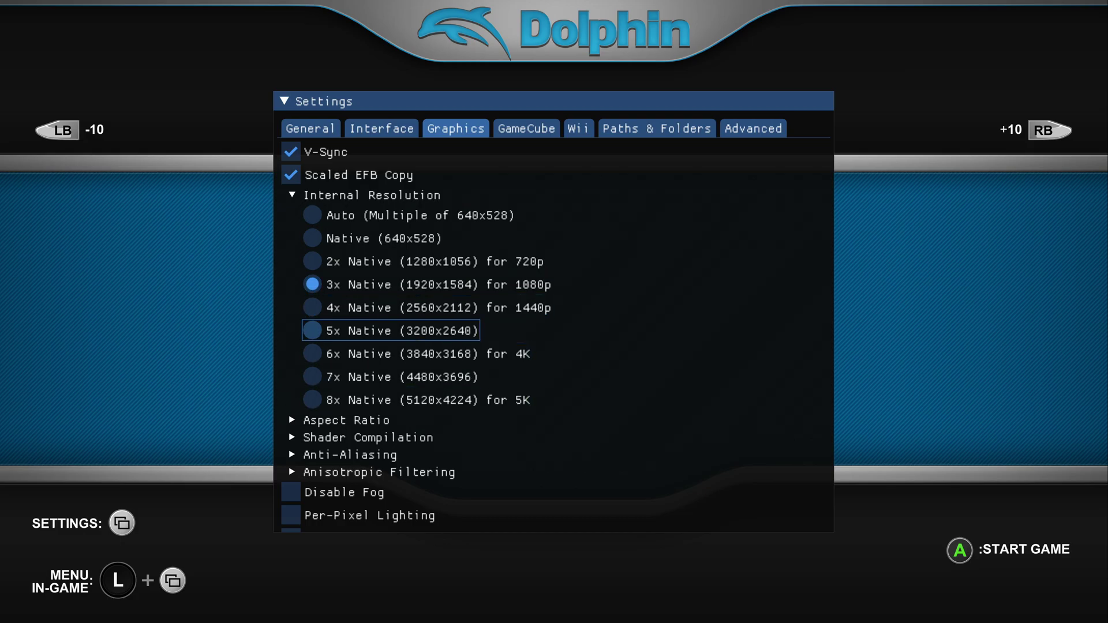
key("Down")
key("Down")
key("Down")
key("Down")
key("Down")
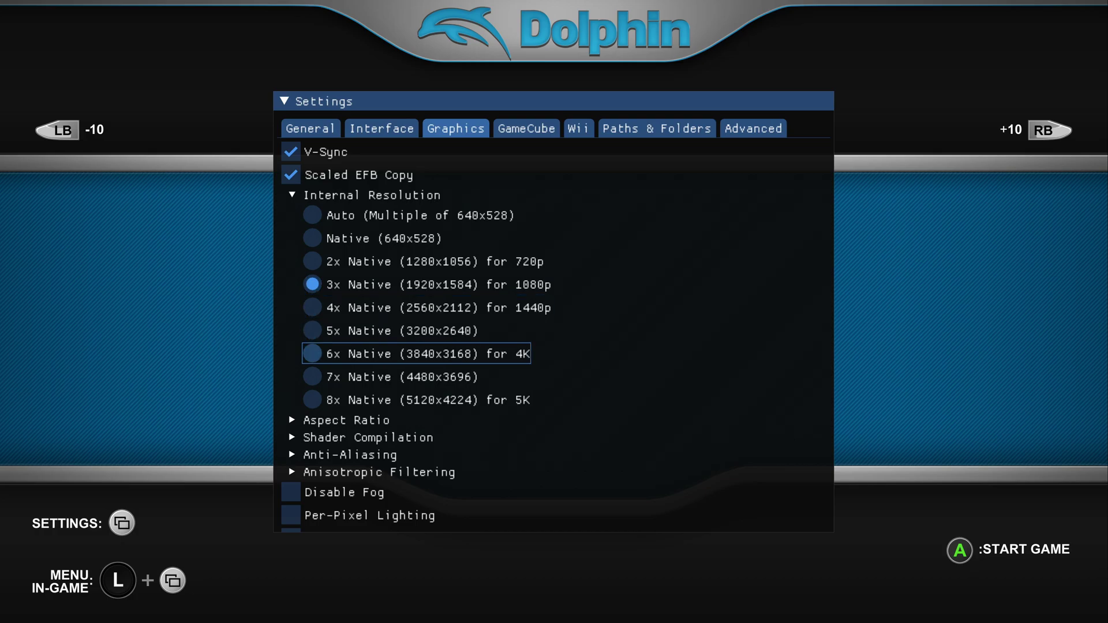
key("Down")
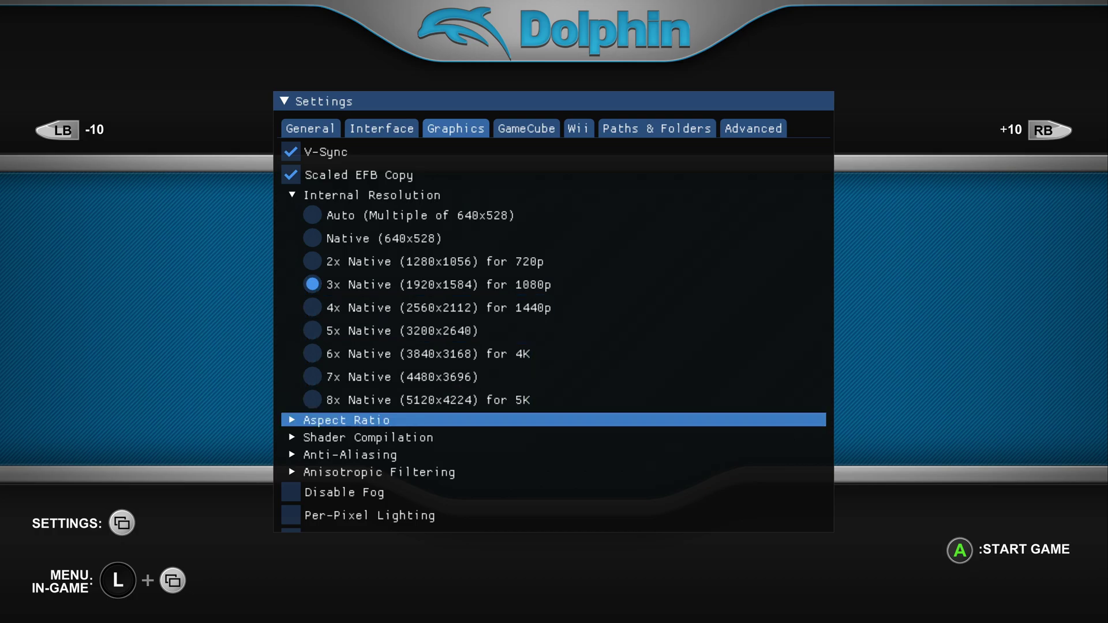
- Expand Aspect Ratio and review the Auto, Force 16:9, Force 4:3 and Stretch options
key("Return")
key("Down")
key("Down")
key("Down")
key("Up")
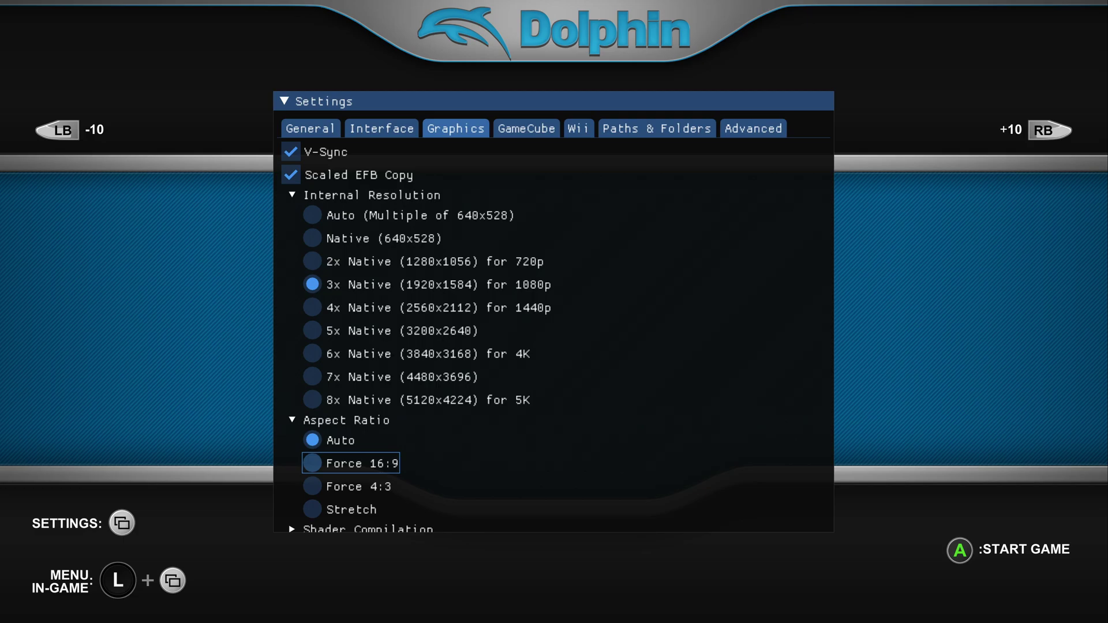
key("Down")
key("Down")
key("Up")
key("Up")
key("Down")
key("Down")
key("Down")
key("Down")
key("Down")
key("Down")
- Return to the General settings and close the settings window to show the game library
key("Up")
key("Up")
key("Up")
key("Up")
key("Up")
key("Up")
key("Up")
key("Up")
key("Up")
key("Up")
key("Up")
key("Up")
key("Up")
key("Up")
key("Up")
key("Up")
key("Up")
key("Up")
key("Up")
key("Up")
key("Up")
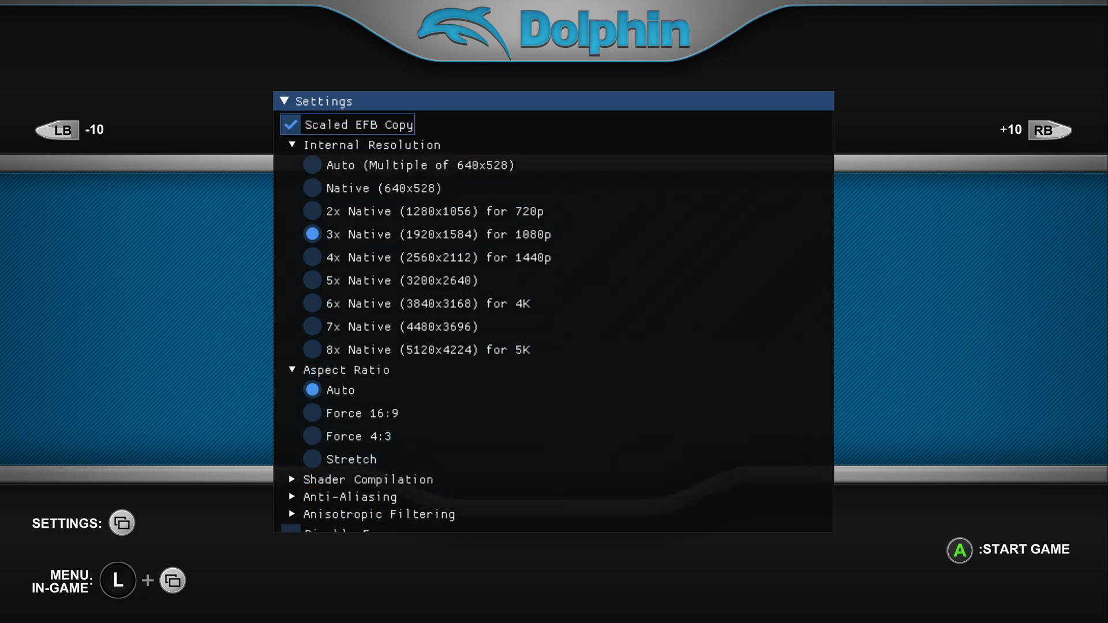
key("Return")
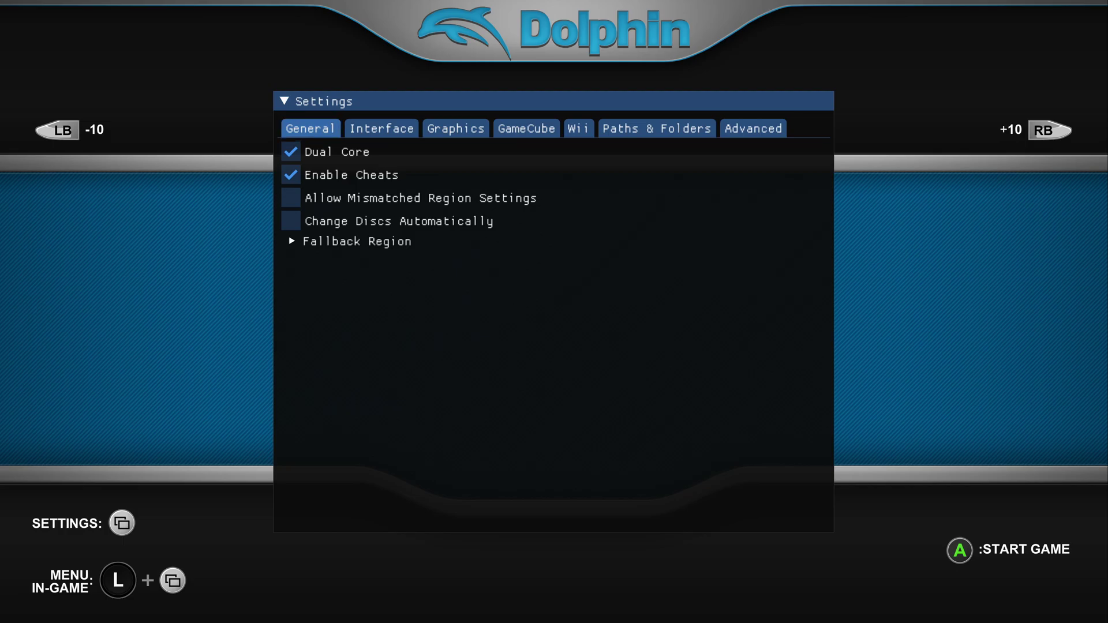
key("Escape")
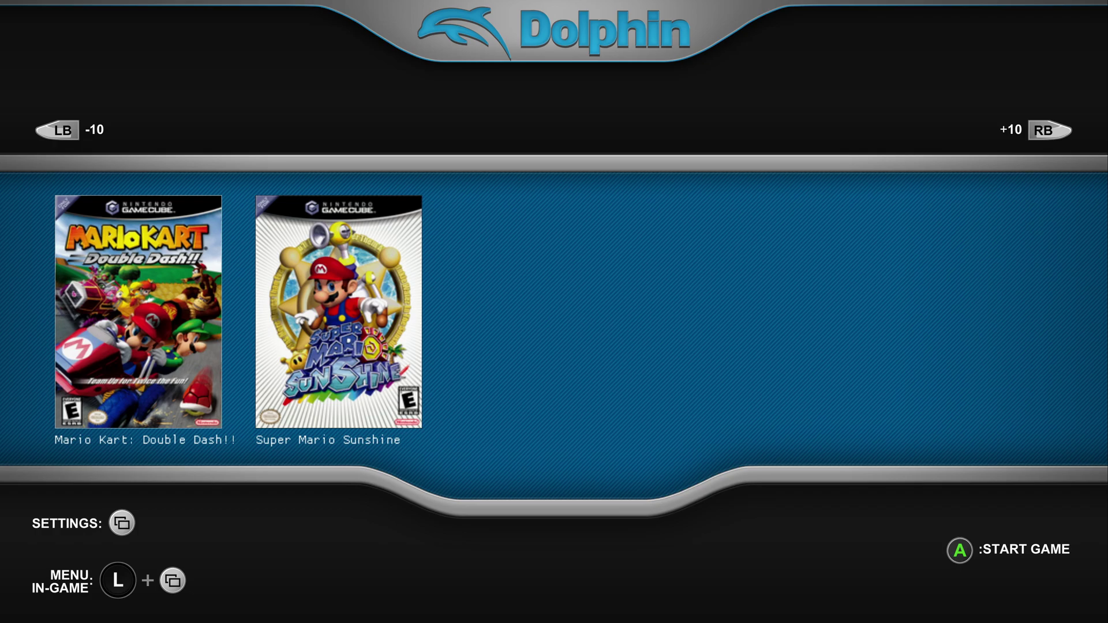